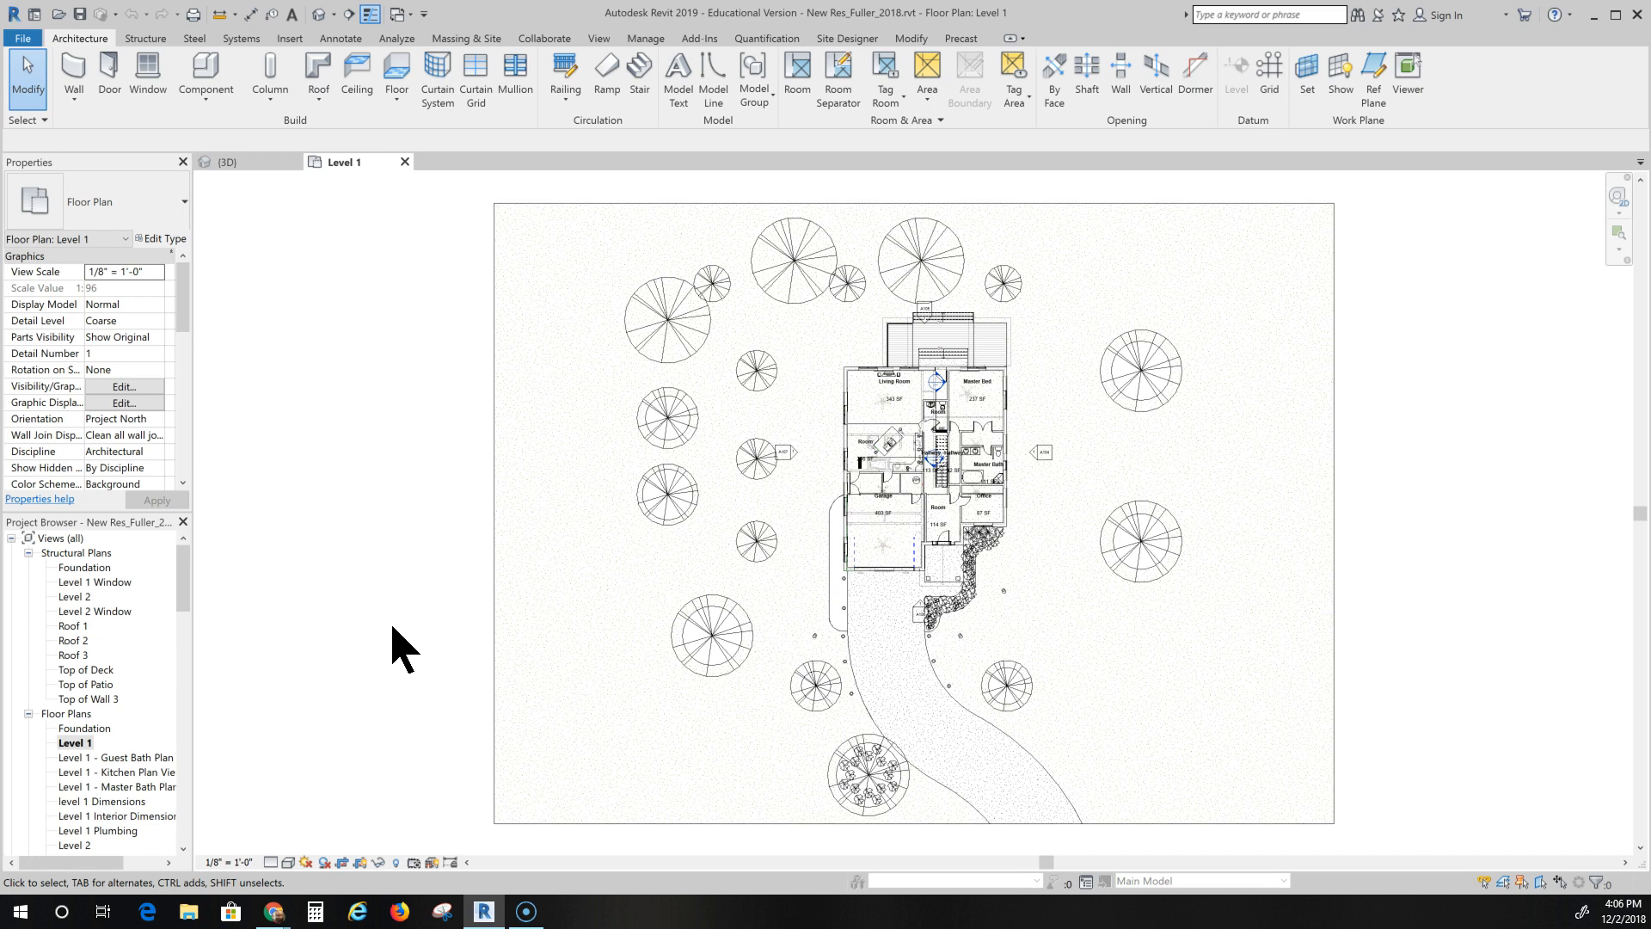
Place a perspective camera on the Level 1 plan southeast of the house, with its target northwest beyond the building.
{"action": "left_click", "coordinate": [282, 594]}
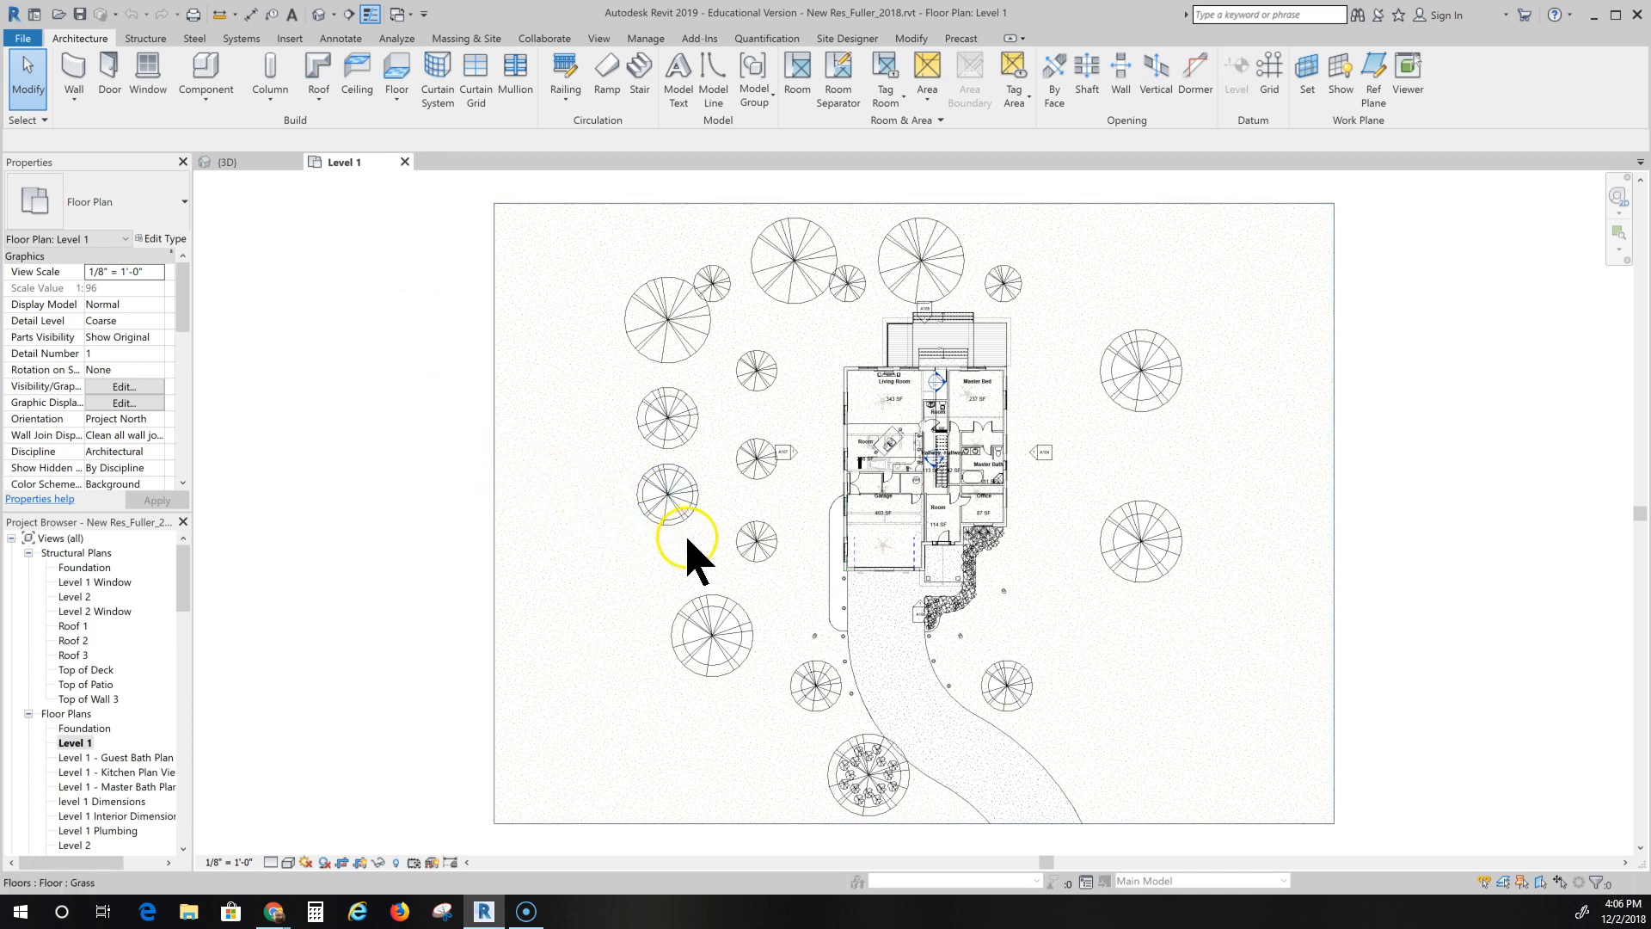
{"action": "left_click", "coordinate": [338, 16]}
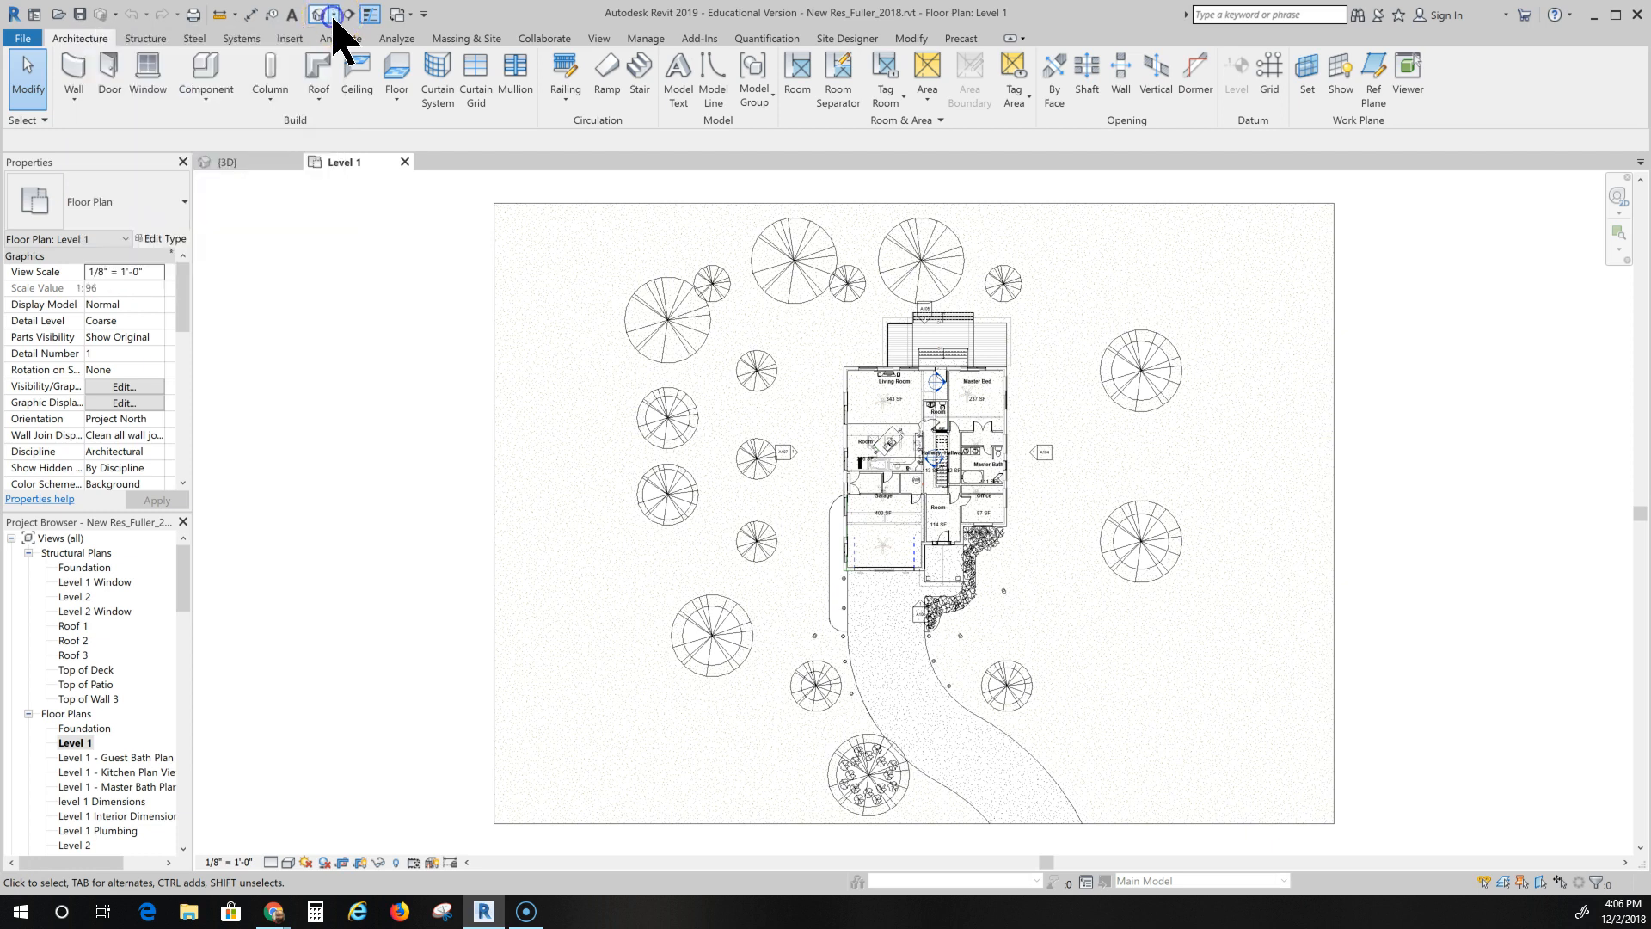
{"action": "left_click", "coordinate": [293, 56]}
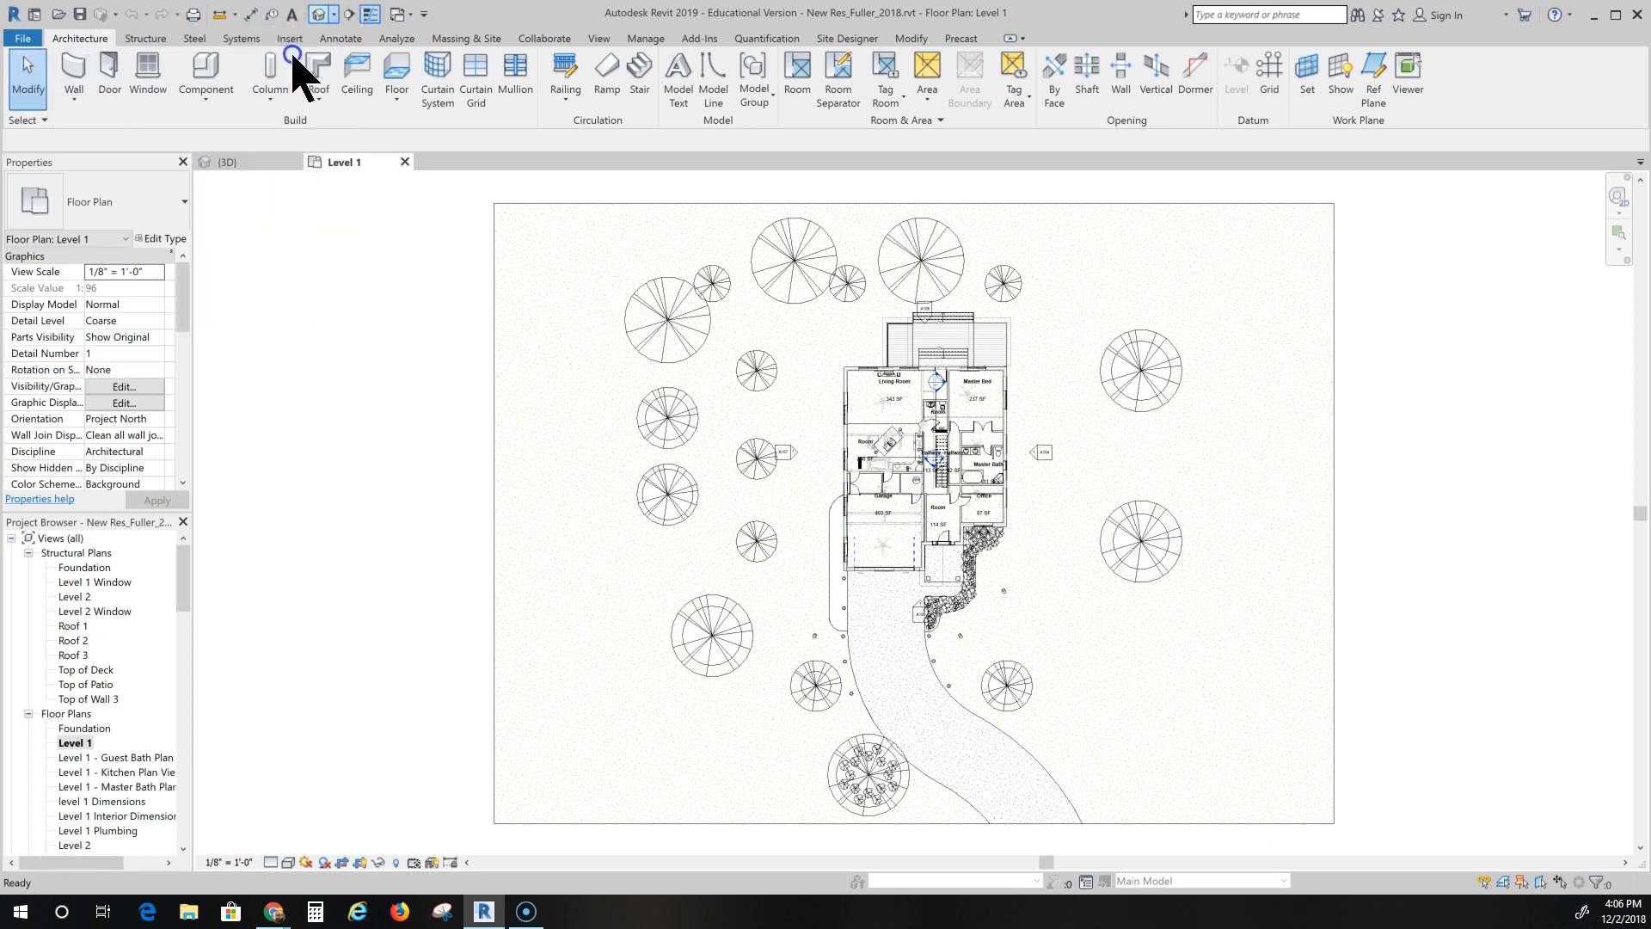
{"action": "left_click", "coordinate": [293, 56]}
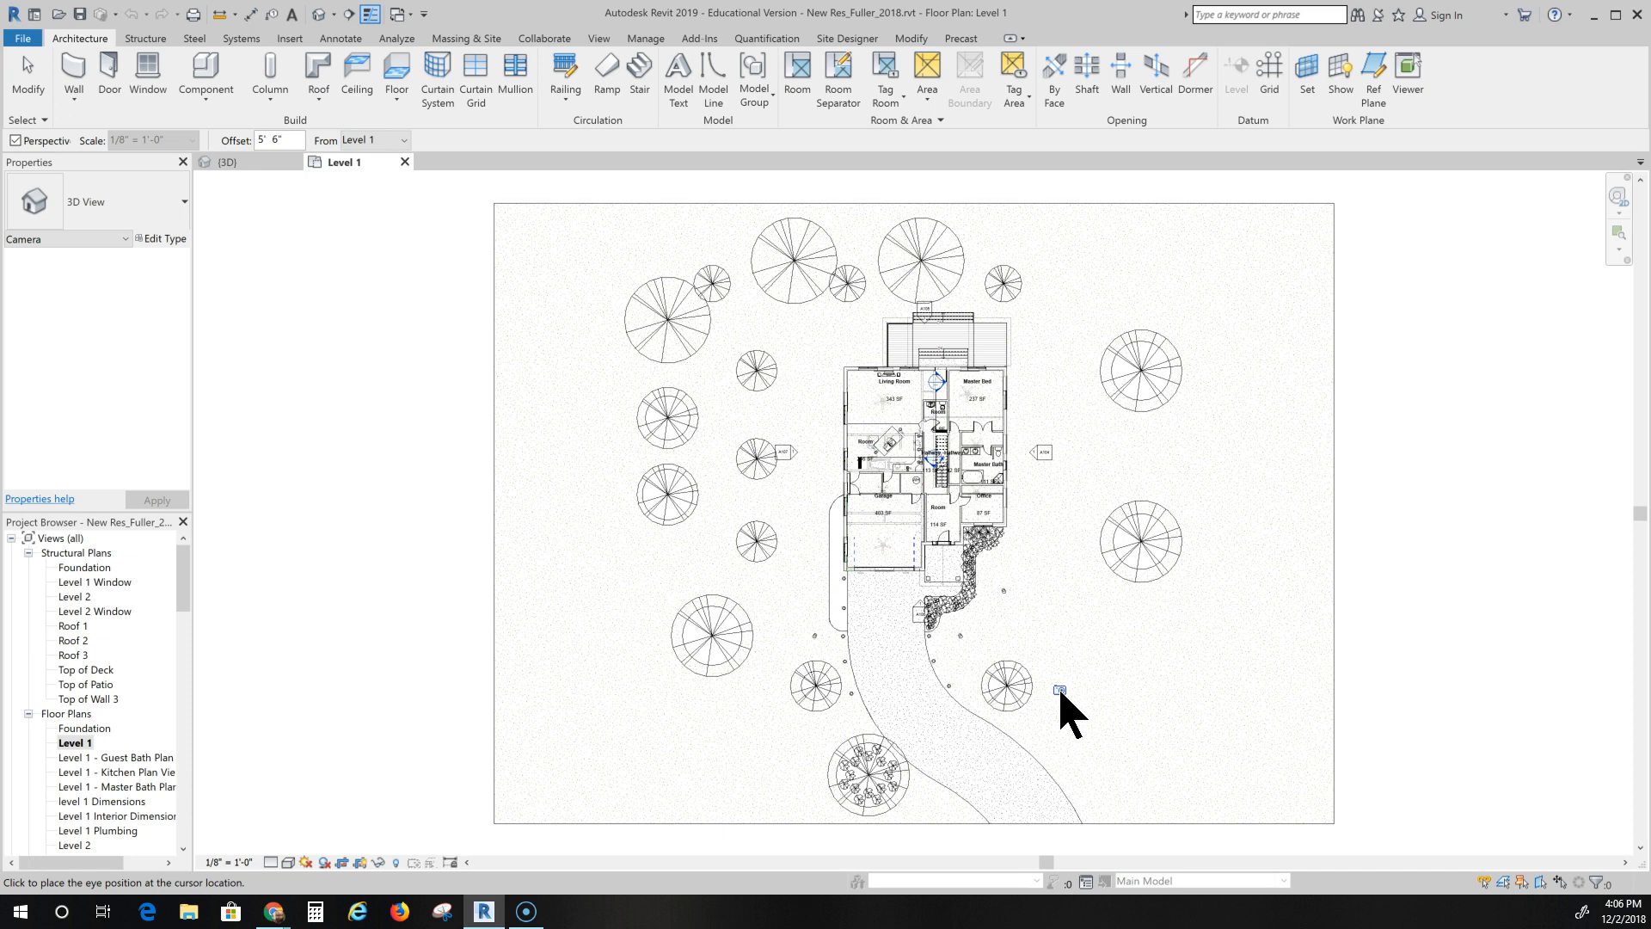
{"action": "left_click", "coordinate": [1056, 680]}
{"action": "left_click", "coordinate": [1054, 683]}
{"action": "left_click", "coordinate": [1071, 691]}
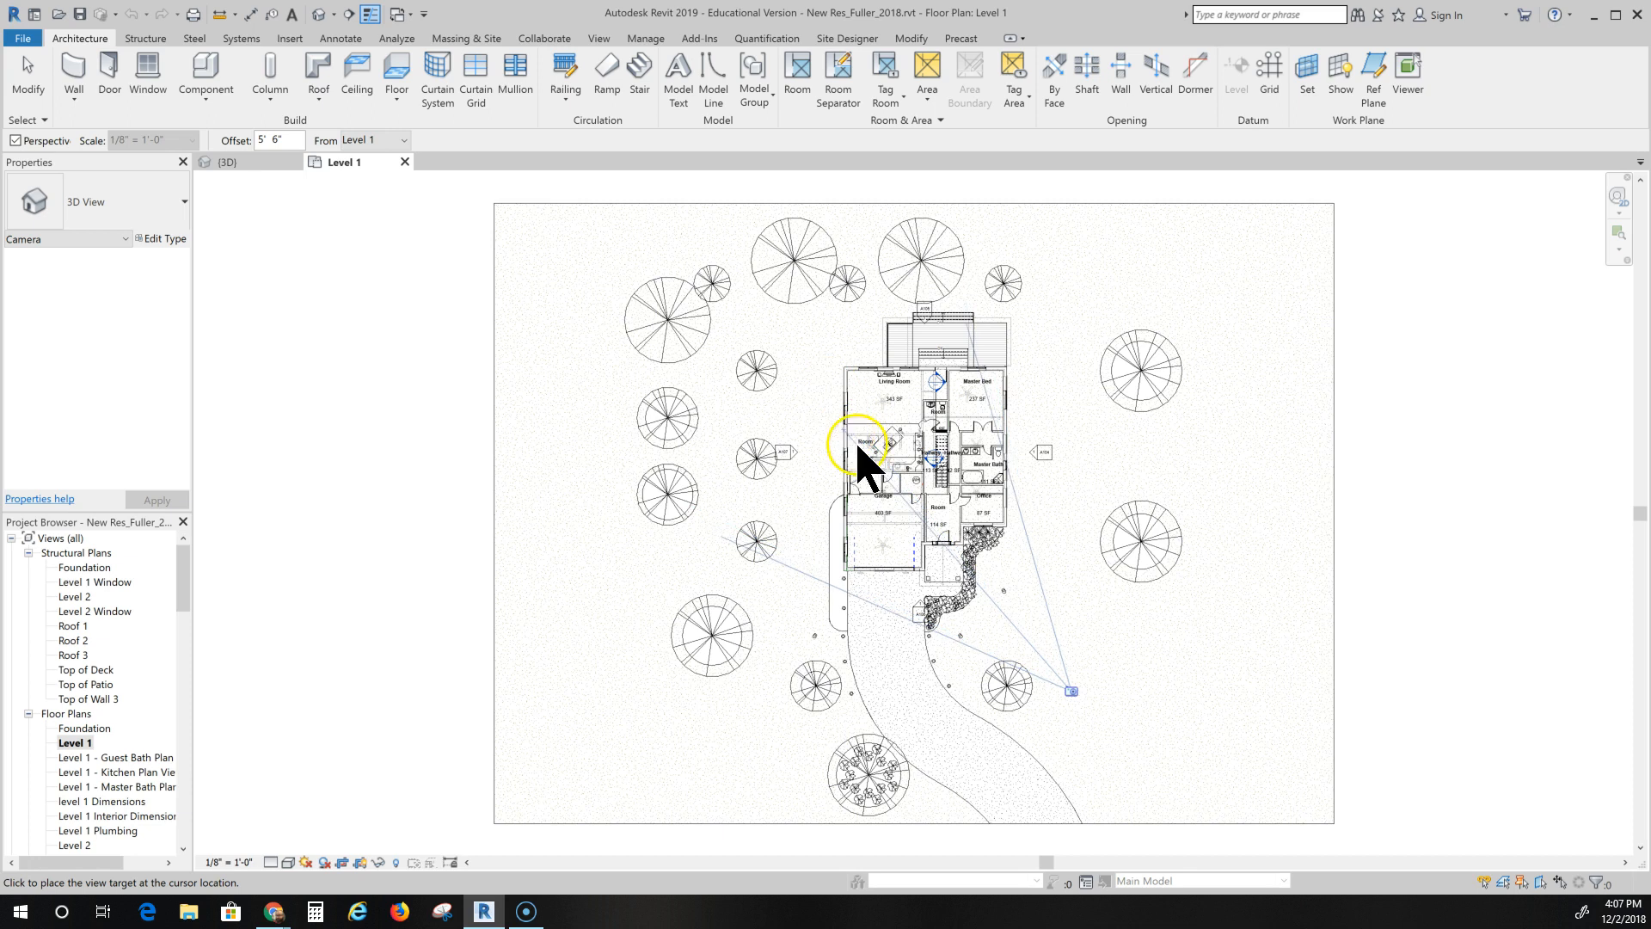
{"action": "left_click", "coordinate": [786, 397]}
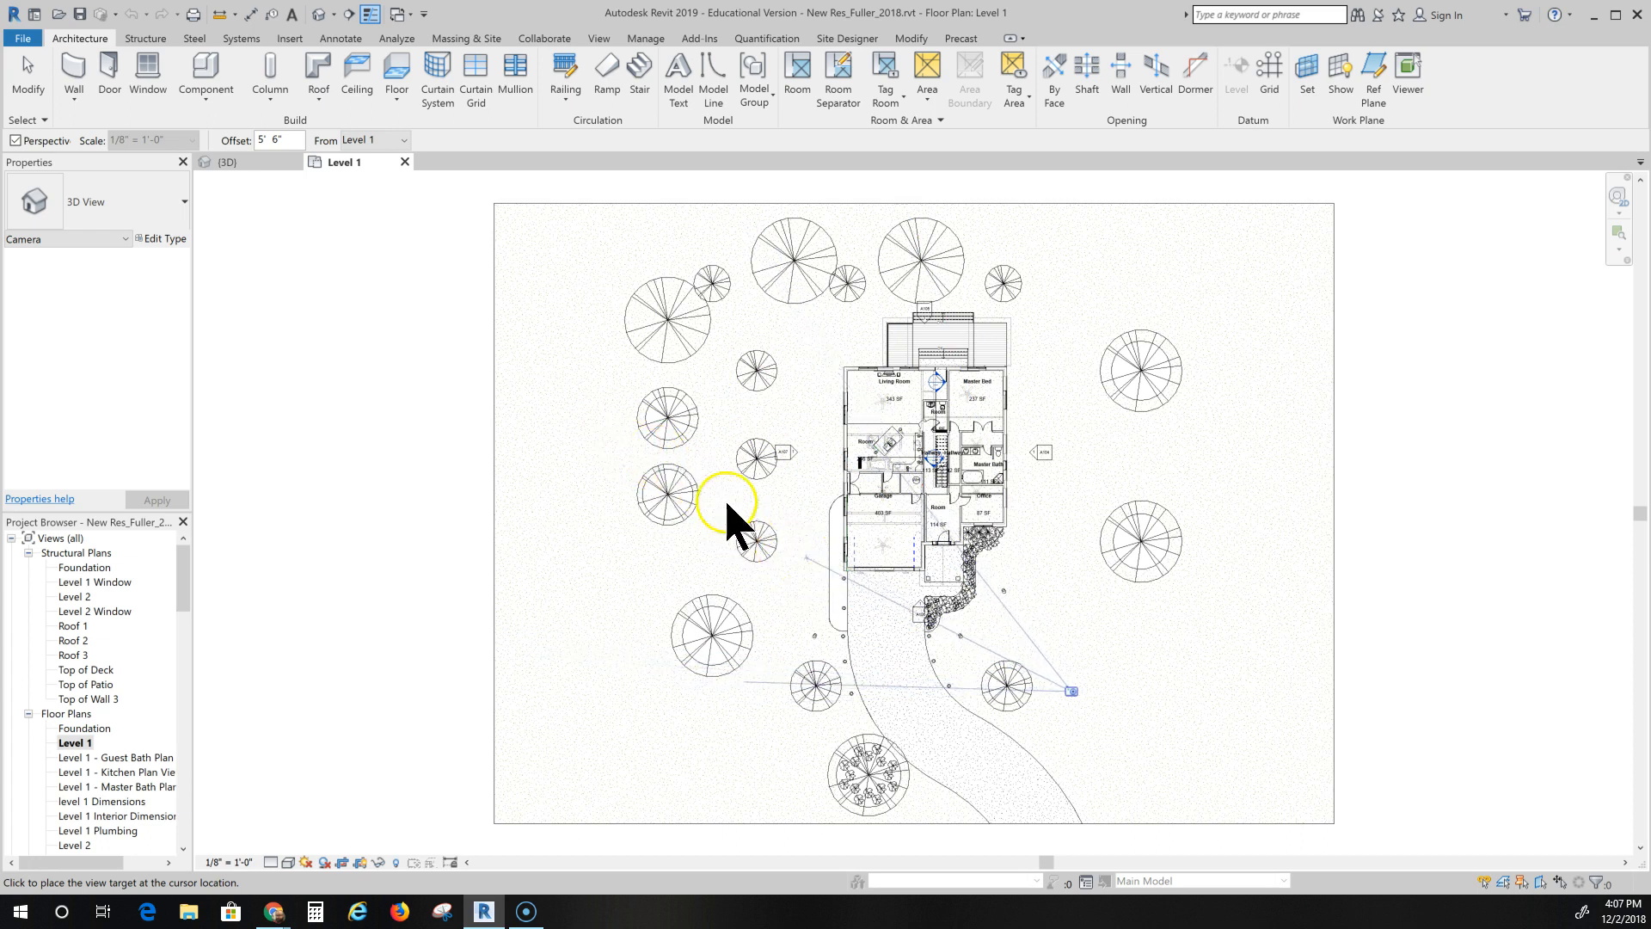
{"action": "left_click", "coordinate": [766, 377]}
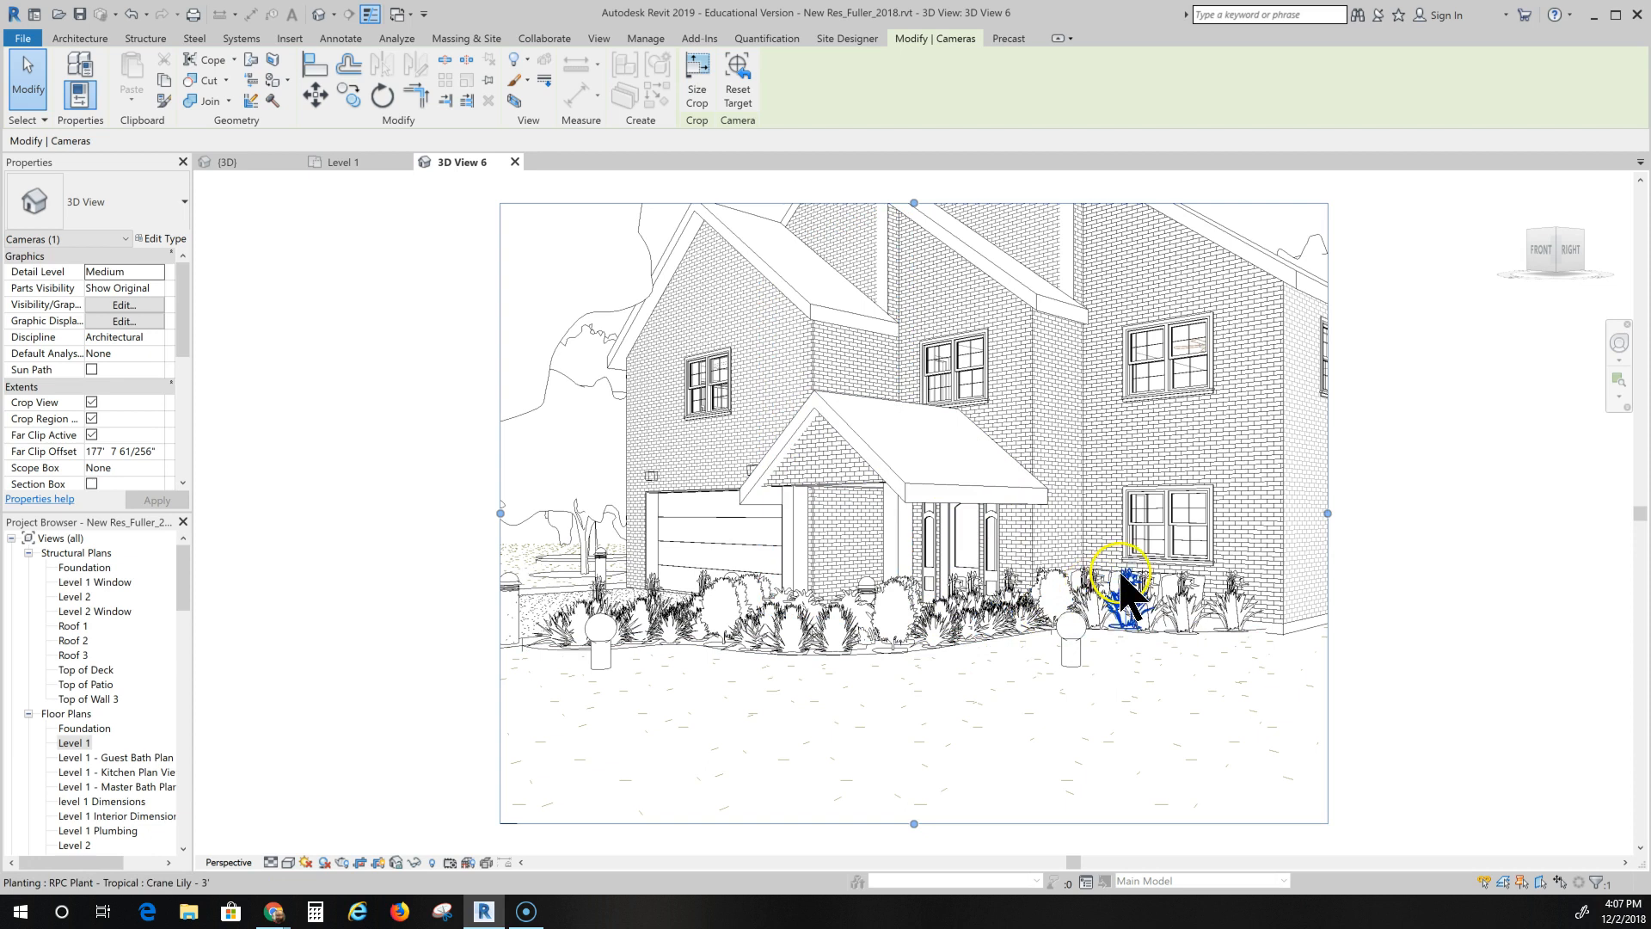
Extend the right and top edges of the camera view's crop region until the whole house is framed.
{"action": "left_click_drag", "start_coordinate": [1328, 514], "coordinate": [1550, 513]}
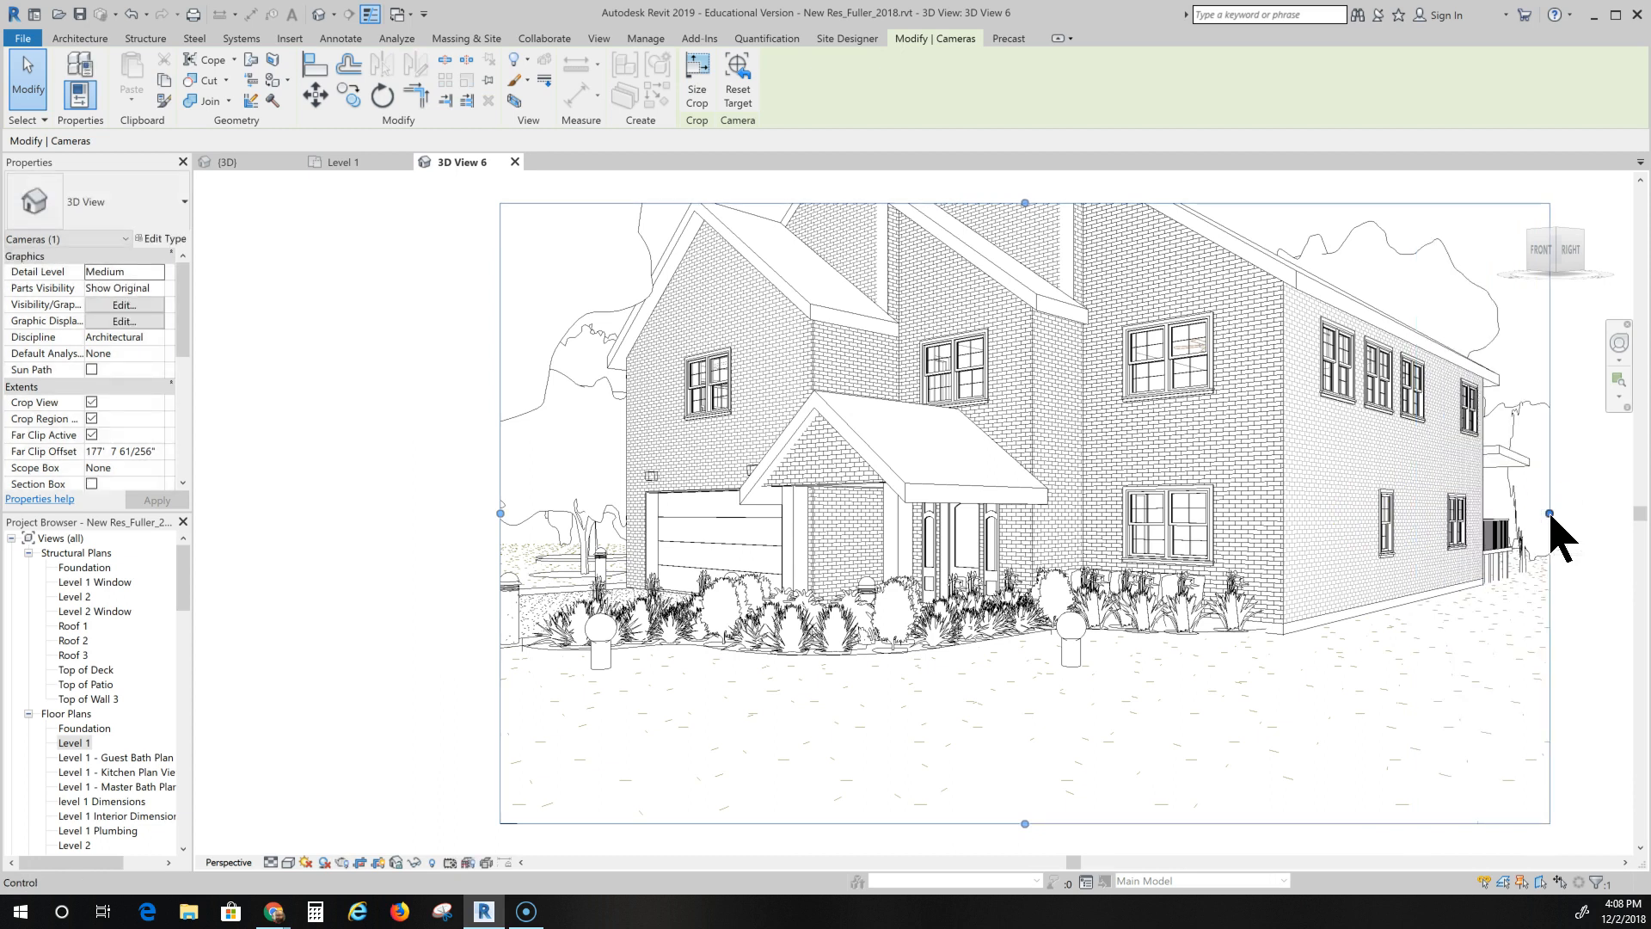
{"action": "left_click_drag", "start_coordinate": [1549, 513], "coordinate": [1571, 525]}
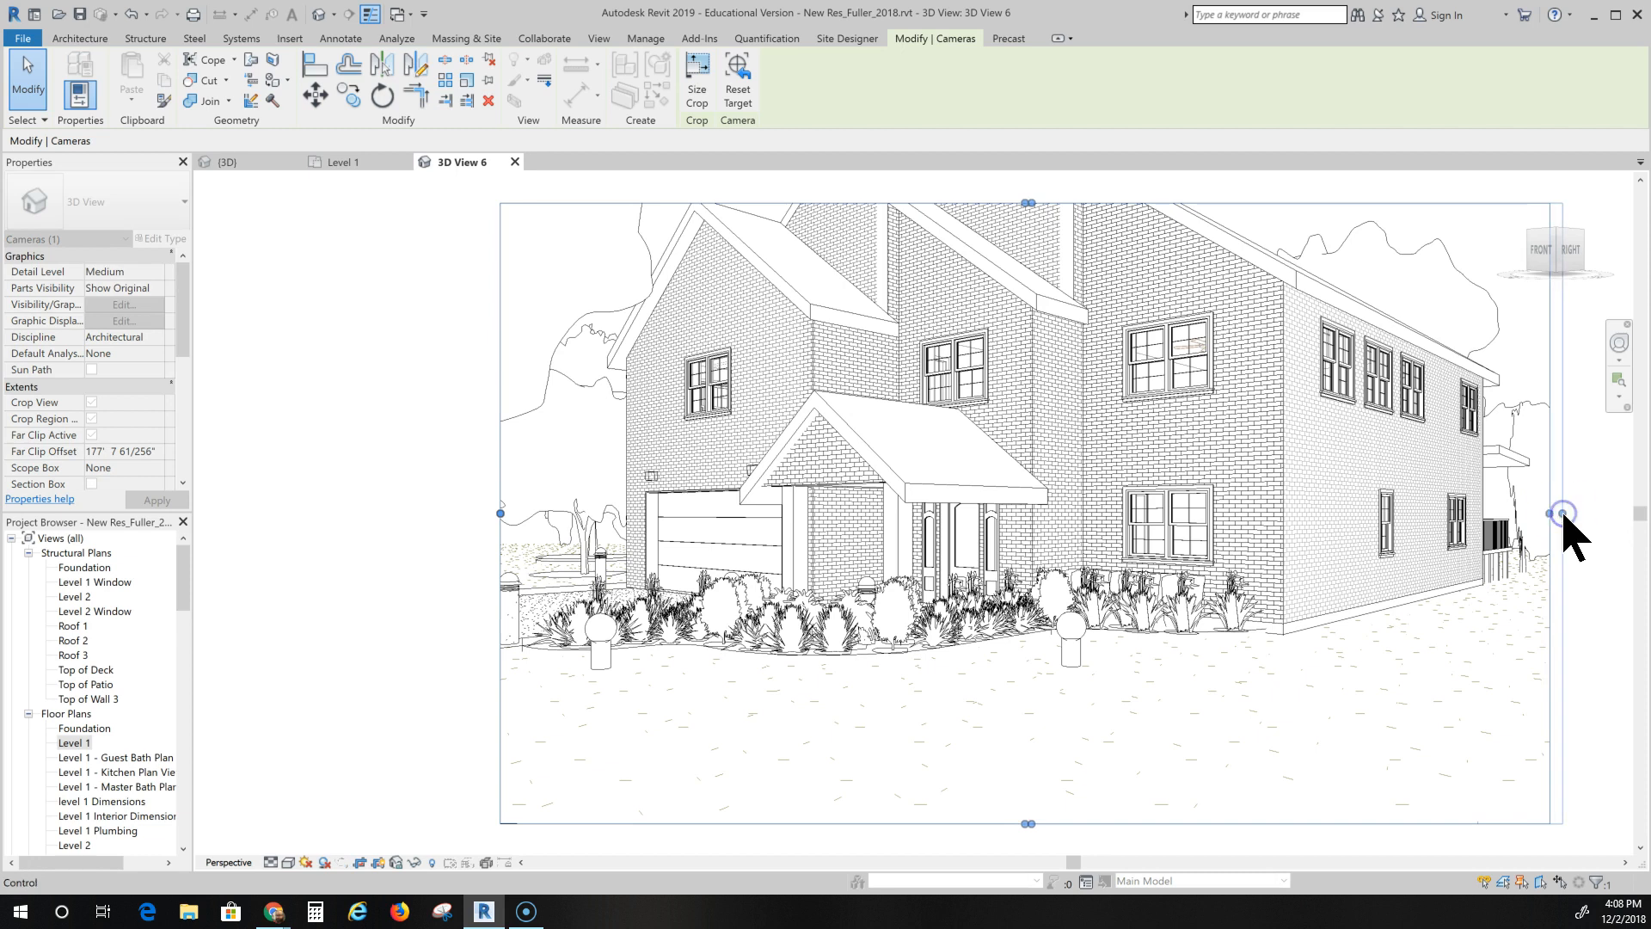
{"action": "scroll", "coordinate": [1085, 464], "scroll_direction": "down", "scroll_amount": 2}
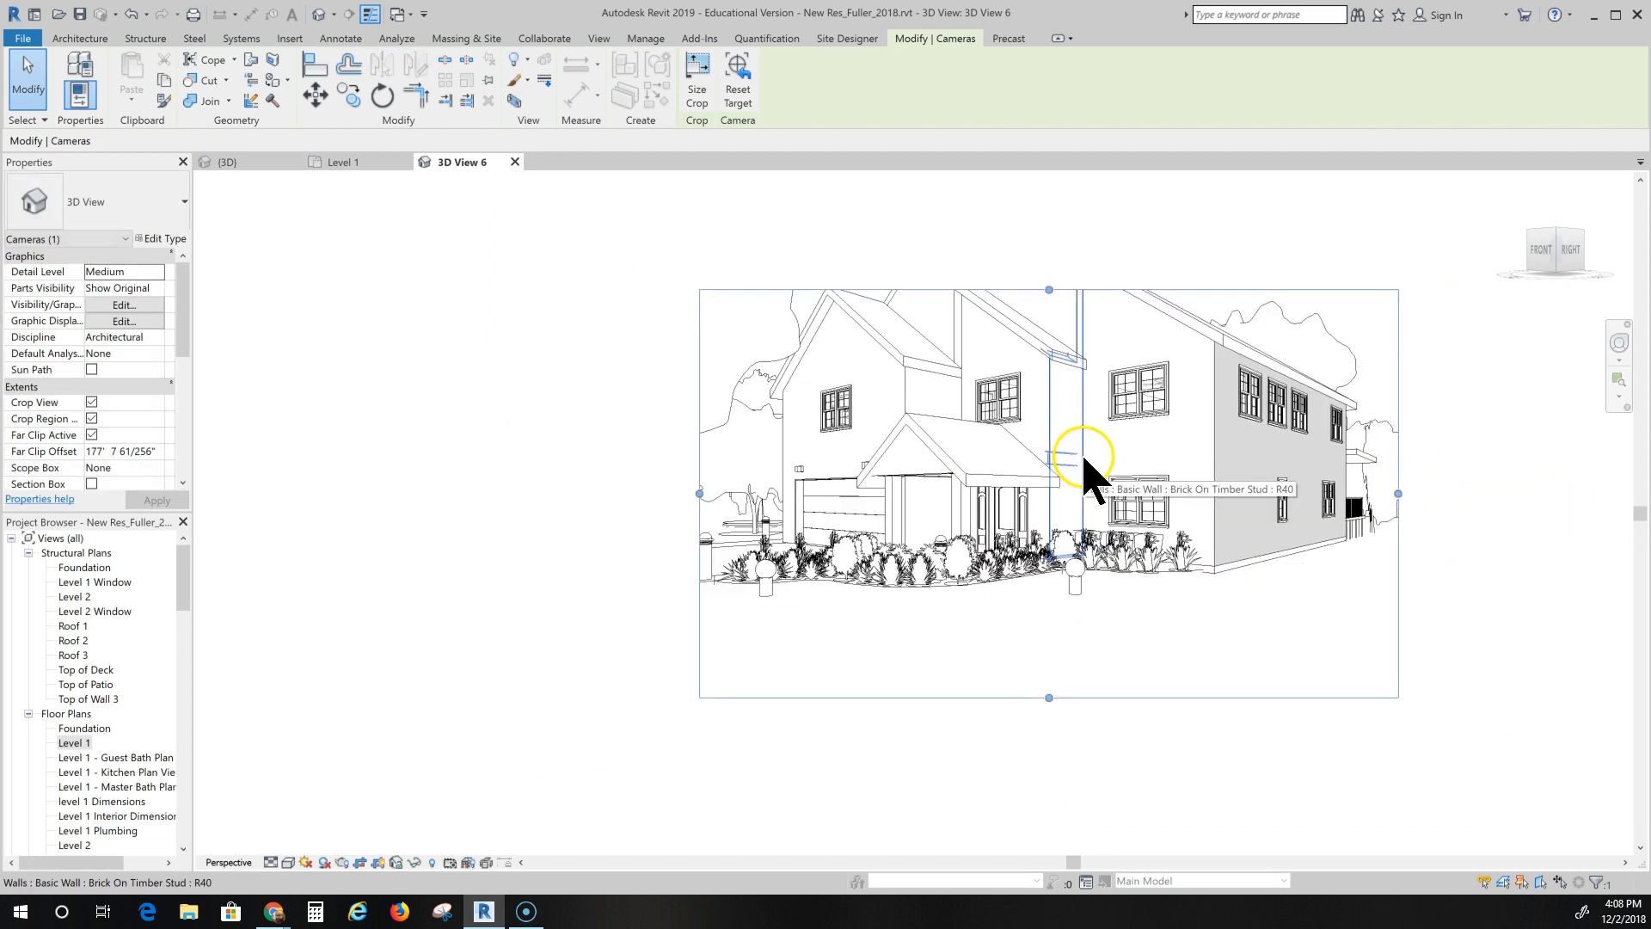
{"action": "middle_click_drag", "start_coordinate": [1049, 290], "coordinate": [770, 320]}
{"action": "left_click_drag", "start_coordinate": [767, 319], "coordinate": [767, 211]}
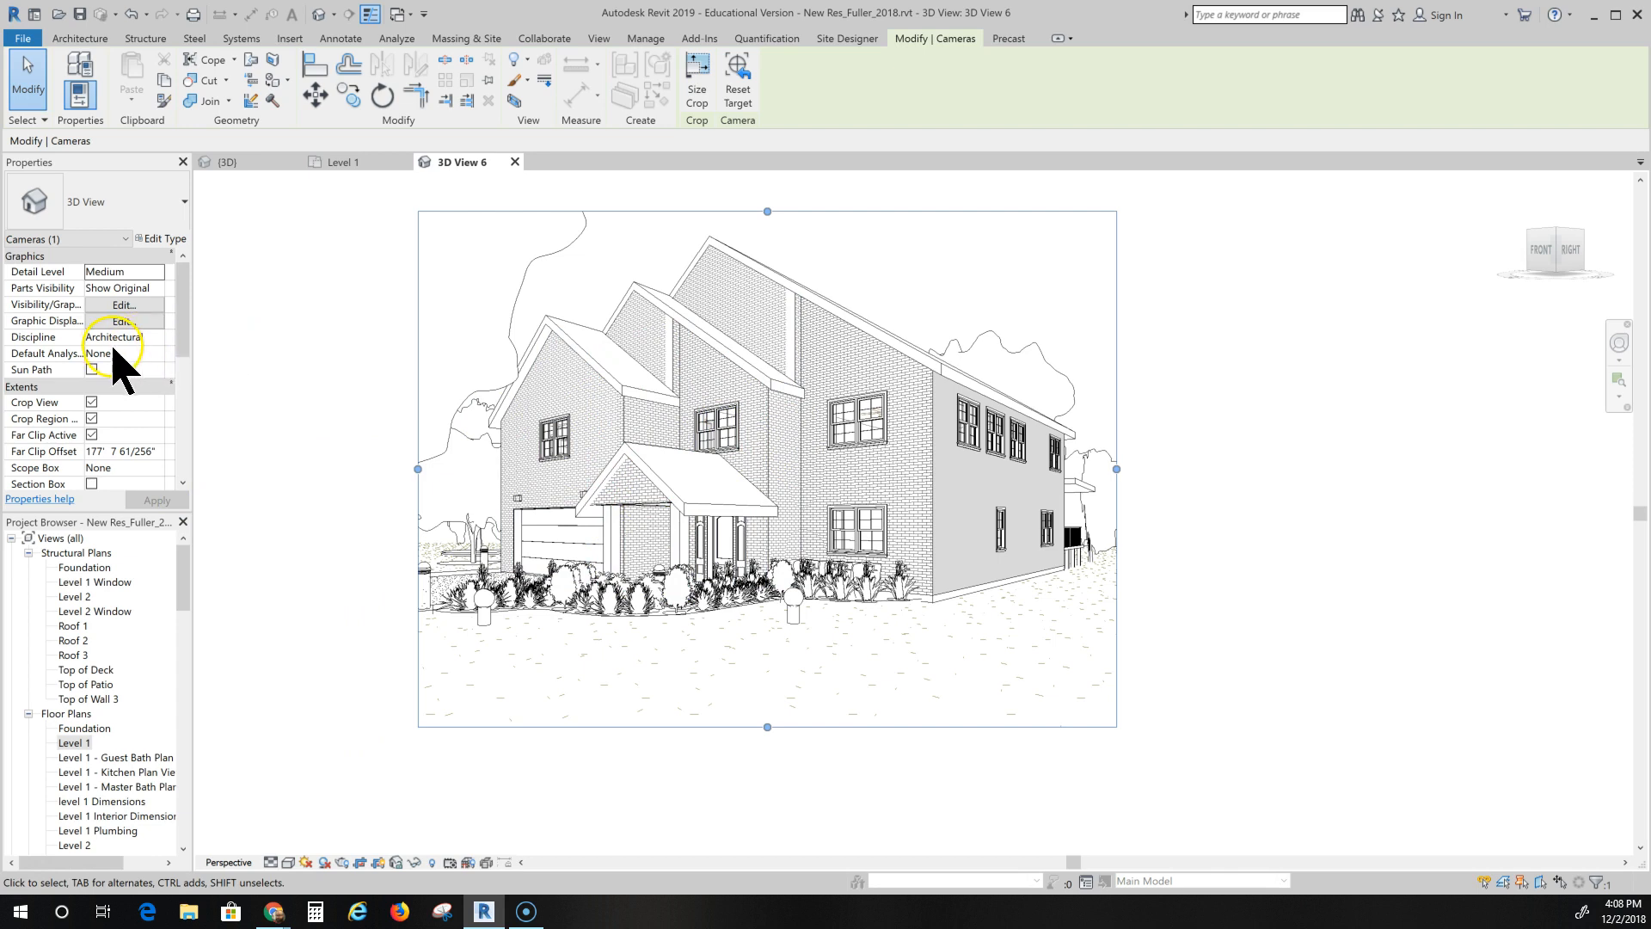
Set the camera's eye elevation to 20' and apply it to the perspective view.
{"action": "scroll", "coordinate": [116, 353], "scroll_direction": "down", "scroll_amount": 4}
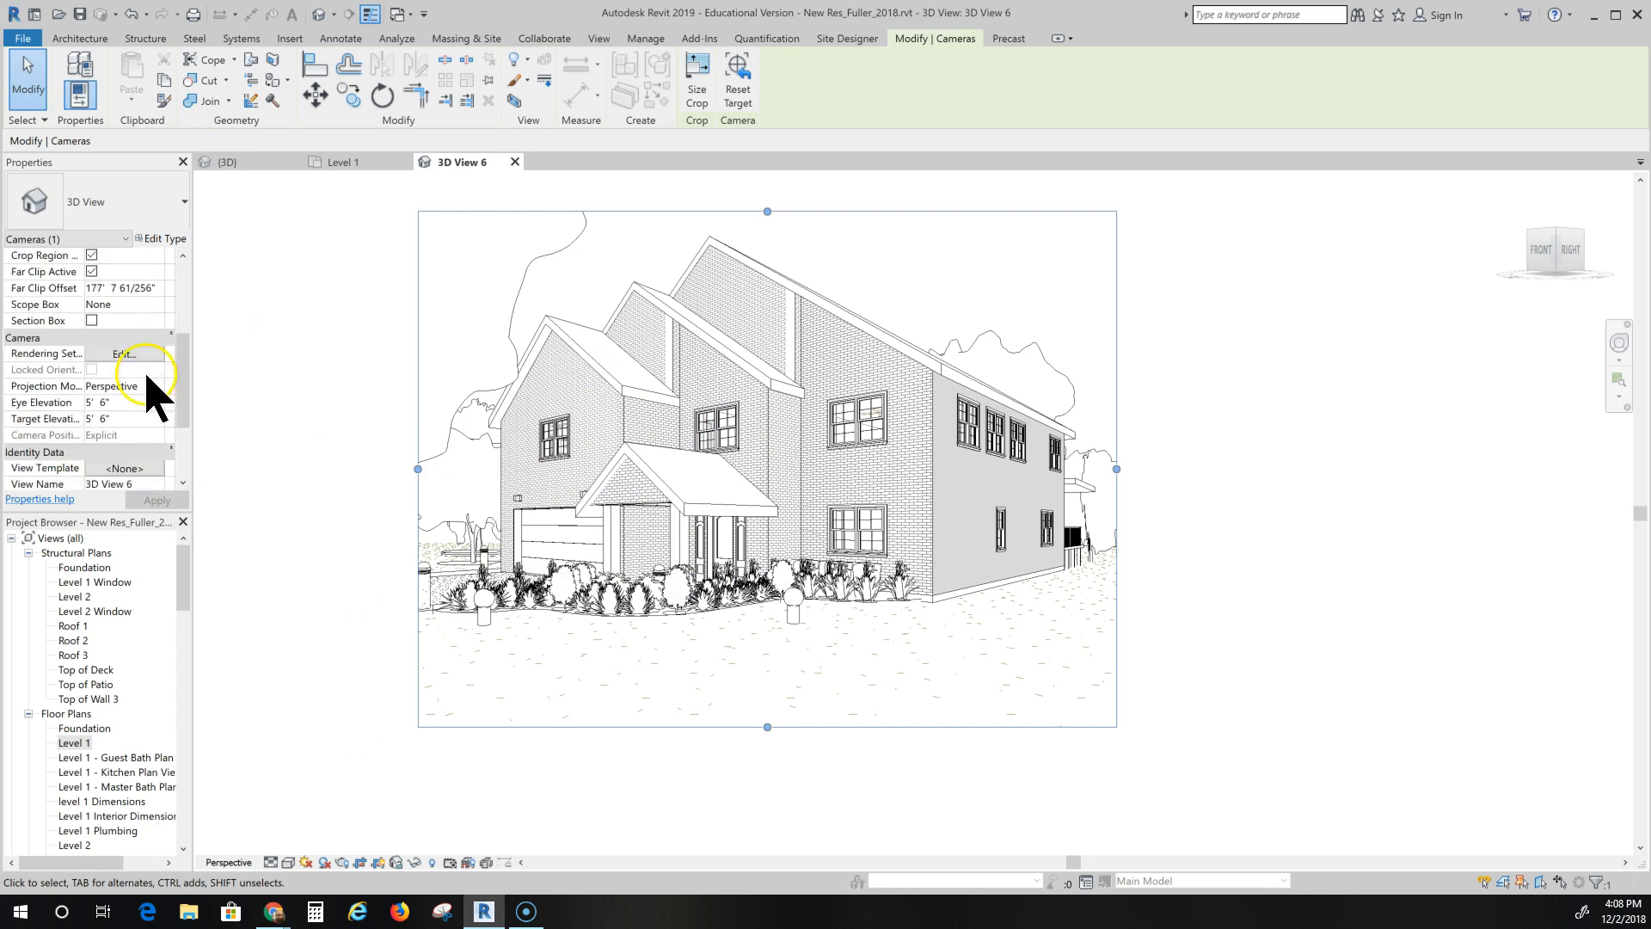
{"action": "left_click", "coordinate": [58, 404]}
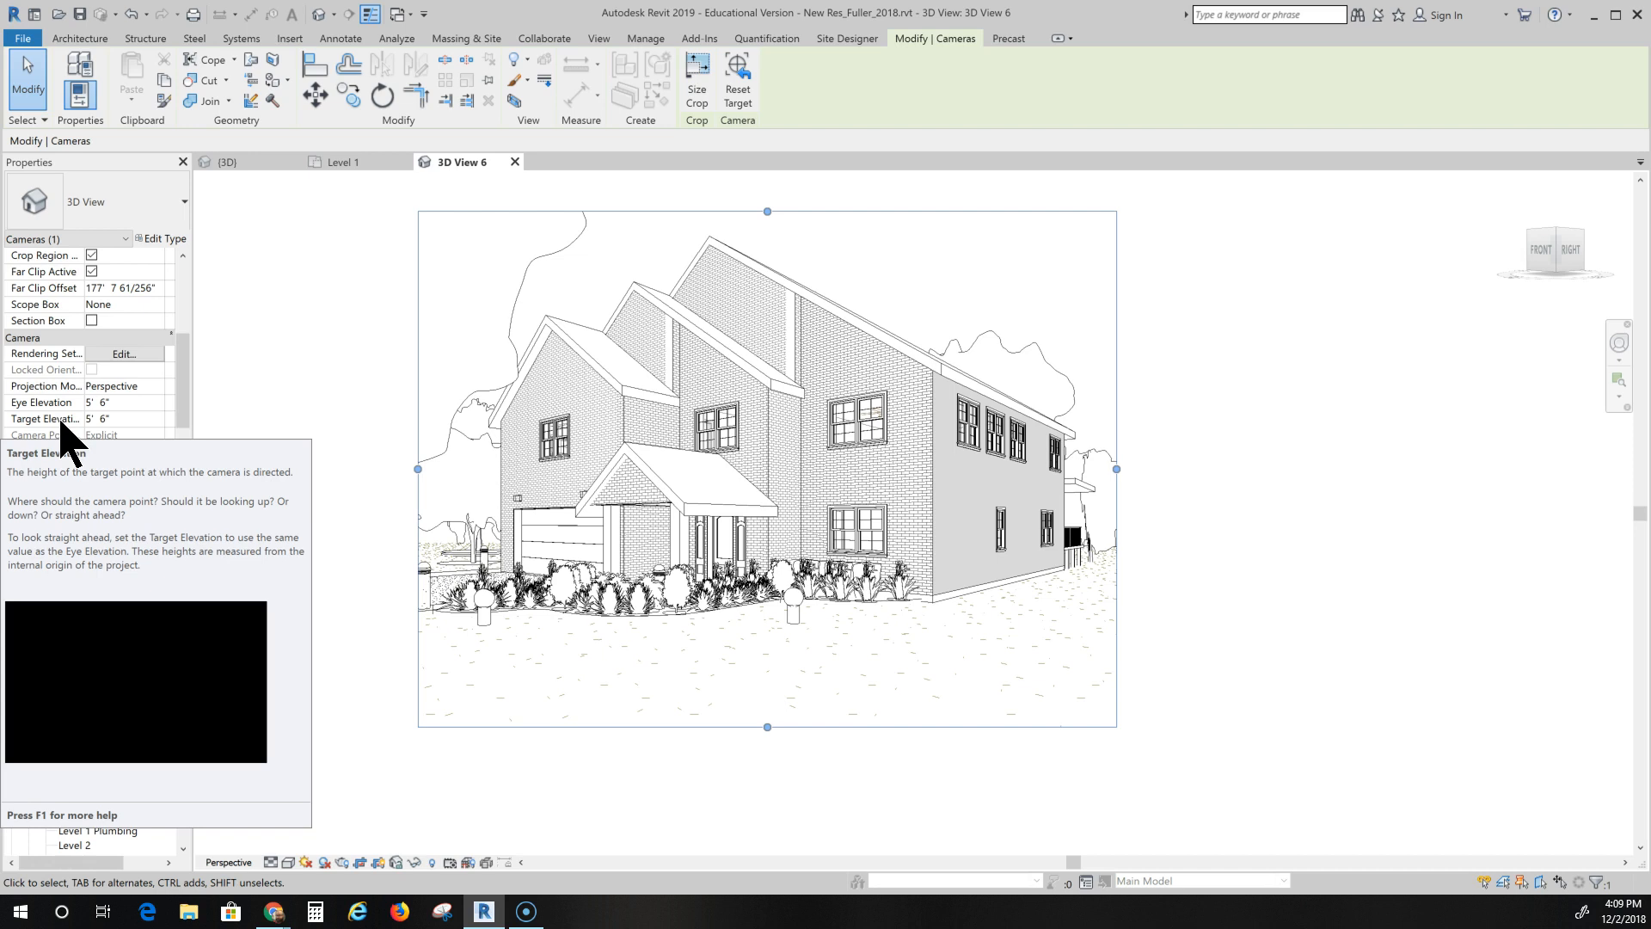
{"action": "left_click", "coordinate": [116, 402]}
{"action": "left_click", "coordinate": [39, 401]}
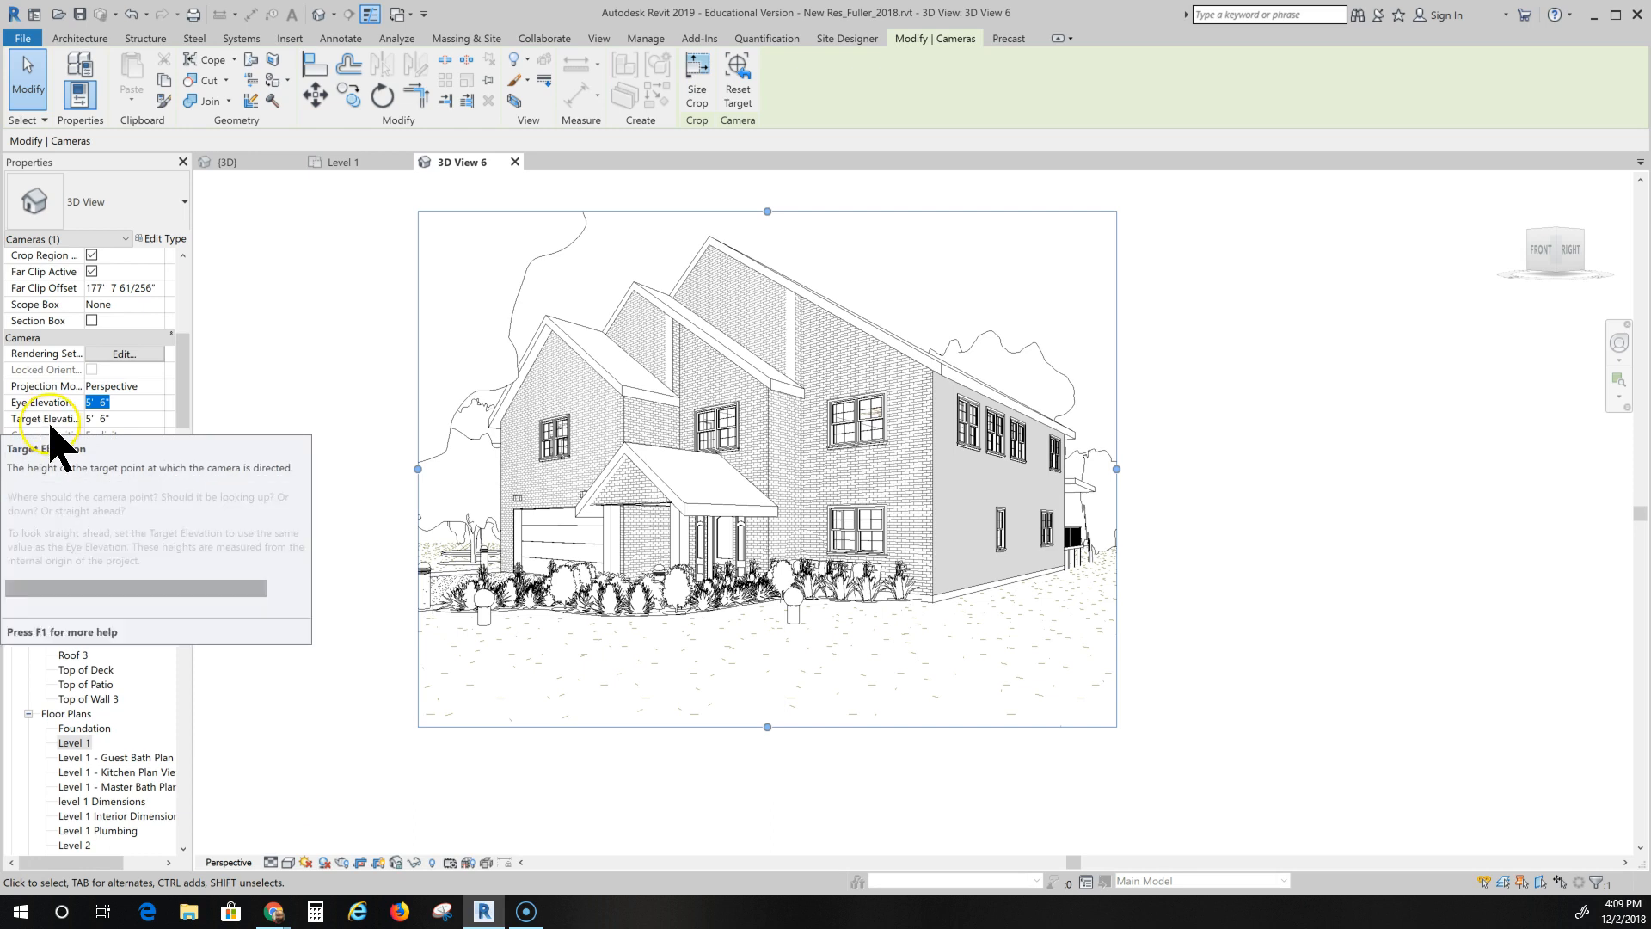
{"action": "type", "text": "20"}
{"action": "left_click", "coordinate": [139, 468]}
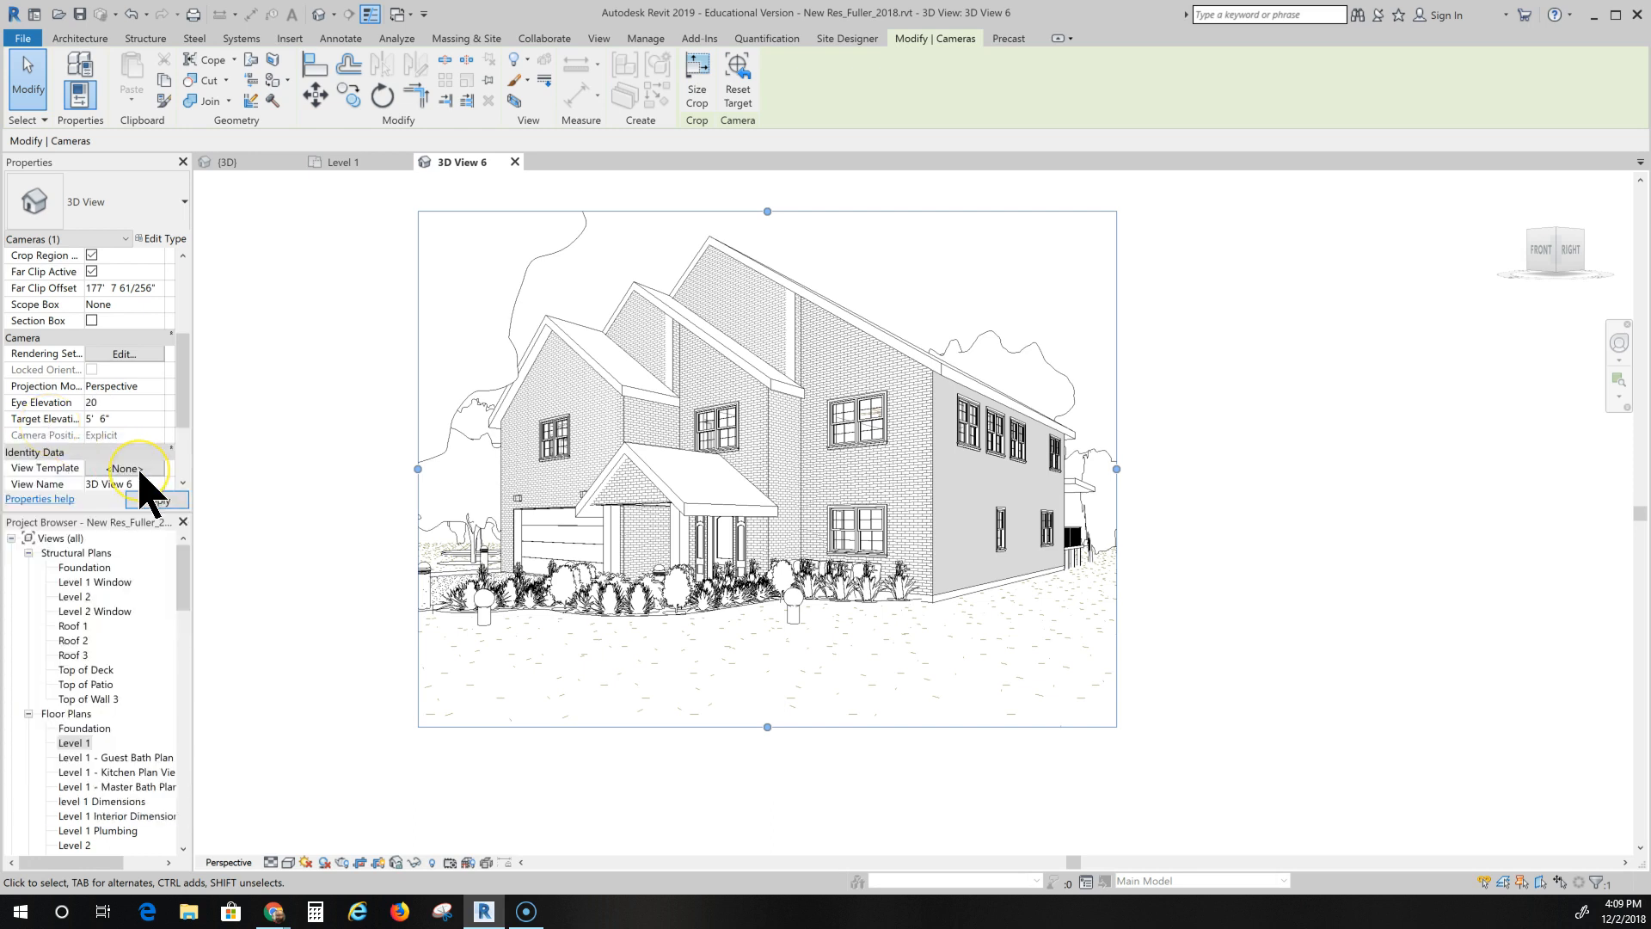
{"action": "left_click", "coordinate": [264, 486]}
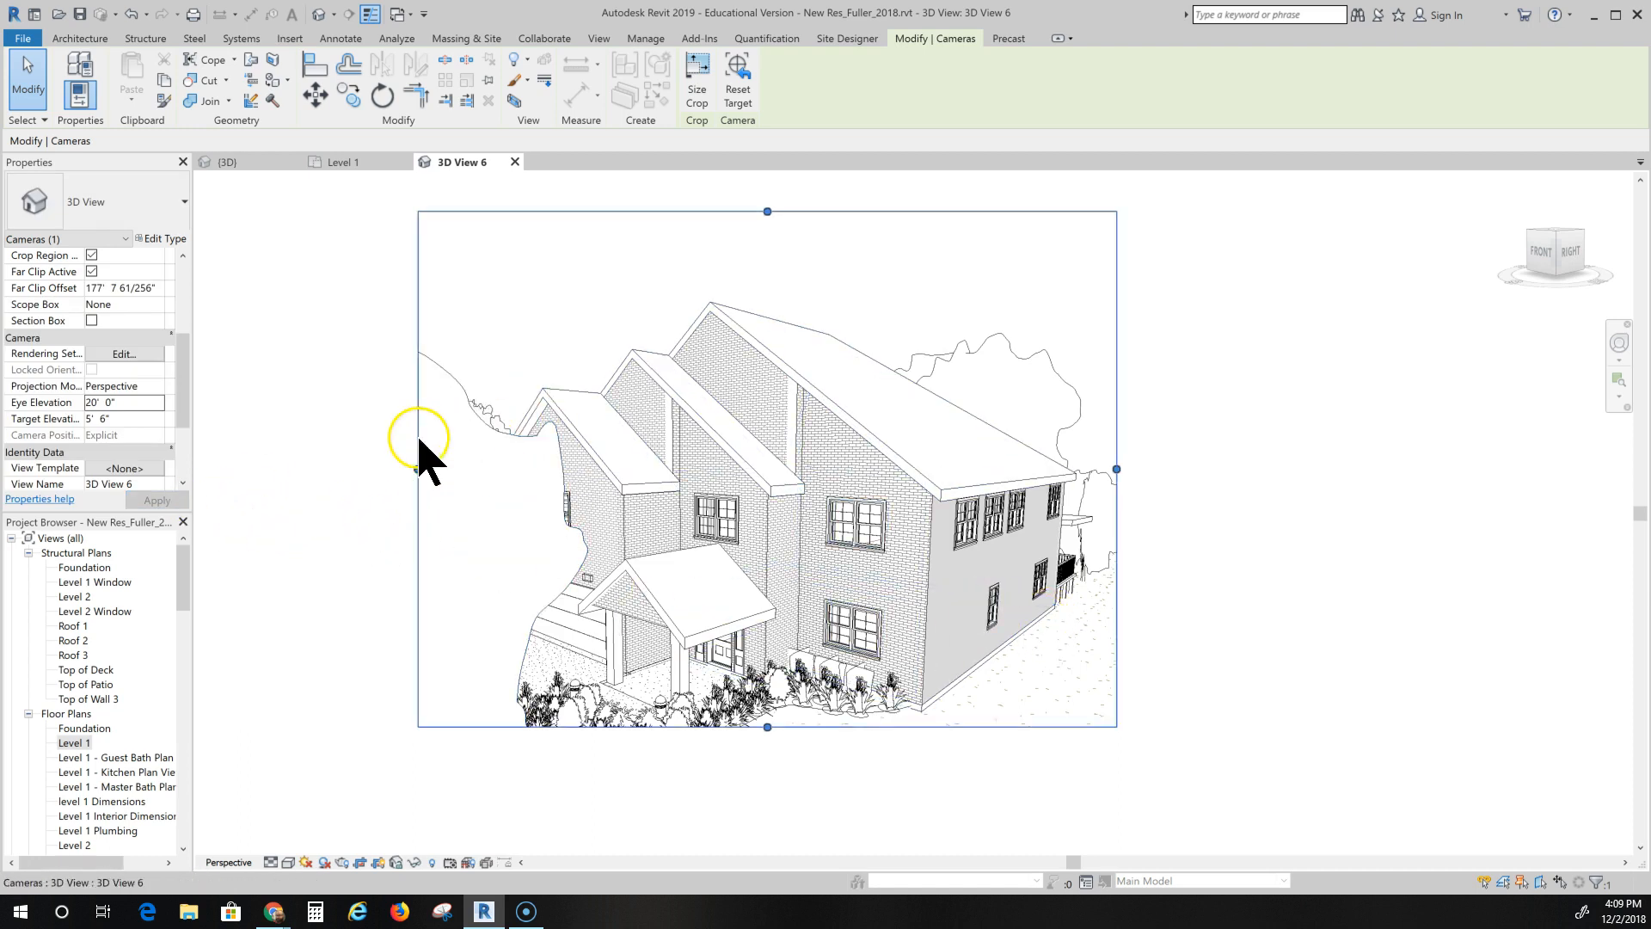
Extend the crop region slightly past its left and bottom edges and lower its top edge to just above the roof peak.
{"action": "left_click_drag", "start_coordinate": [417, 468], "coordinate": [385, 469]}
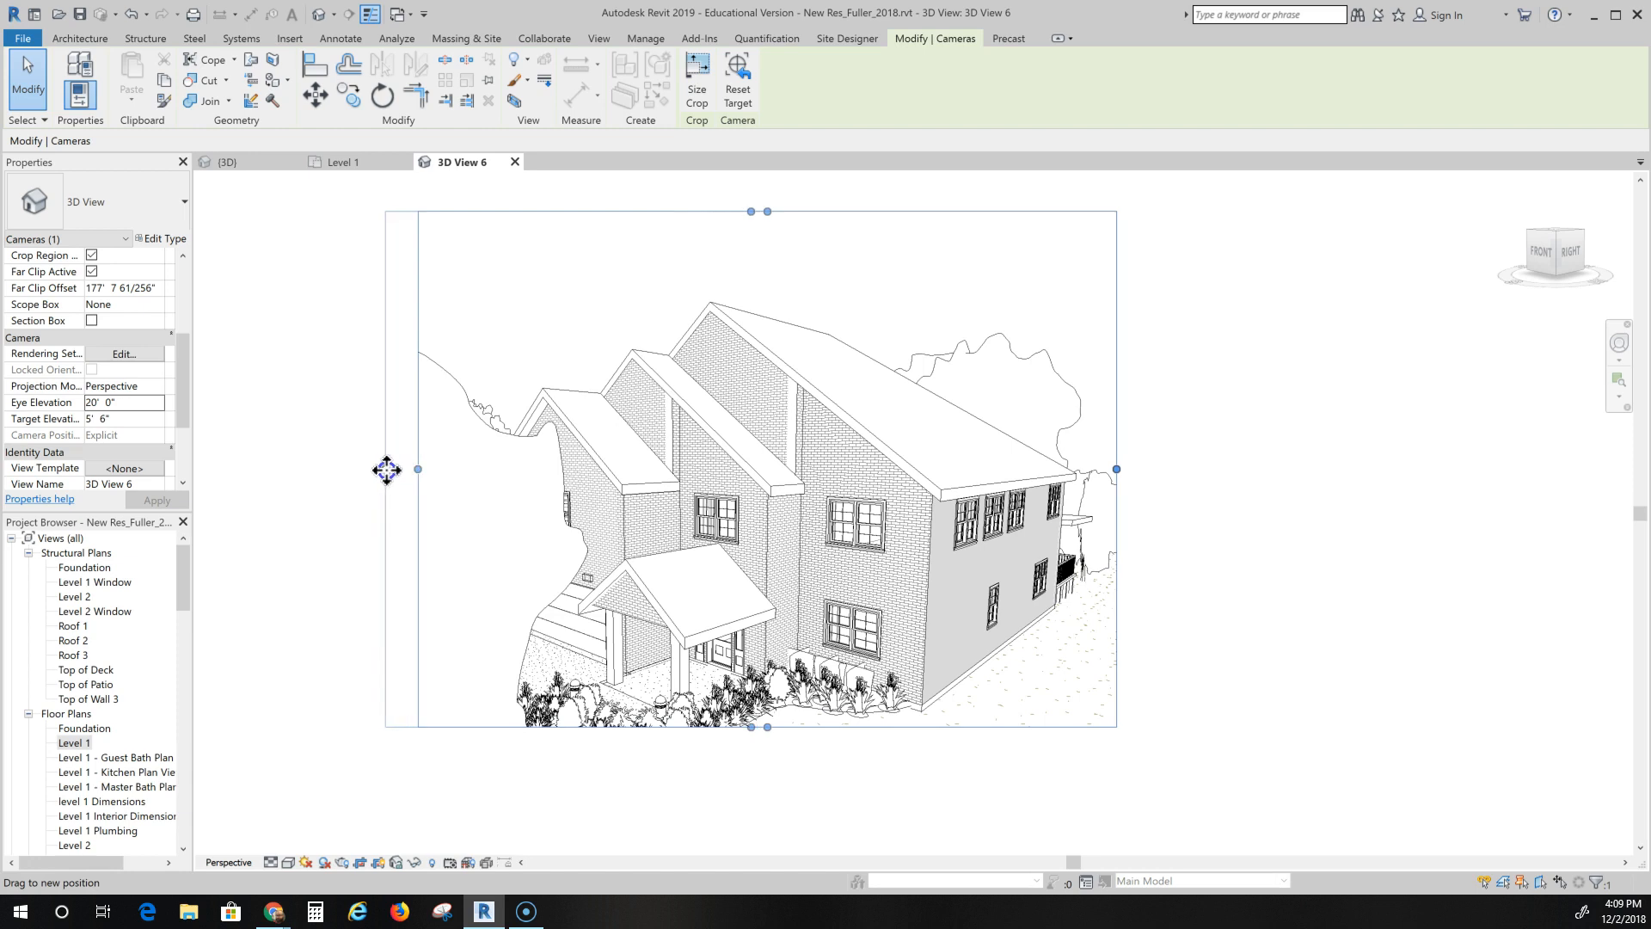
{"action": "mouse_move", "coordinate": [752, 728]}
{"action": "left_mouse_down"}
{"action": "mouse_move", "coordinate": [752, 773]}
{"action": "mouse_move", "coordinate": [752, 760]}
{"action": "left_mouse_up"}
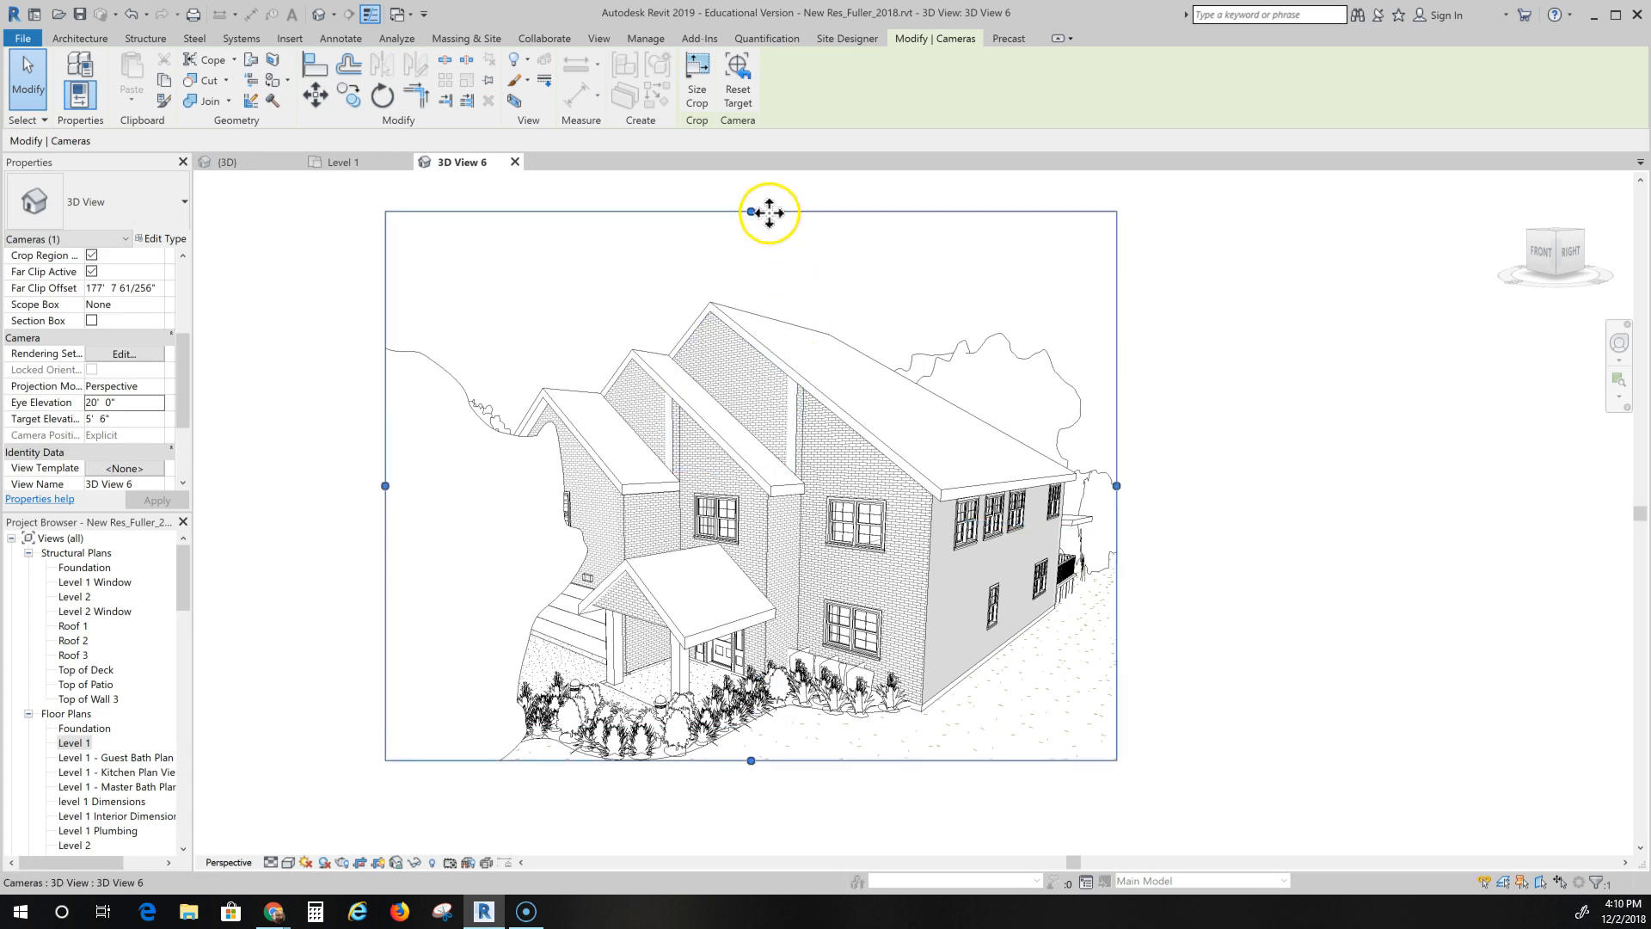
{"action": "left_click_drag", "start_coordinate": [748, 211], "coordinate": [735, 289]}
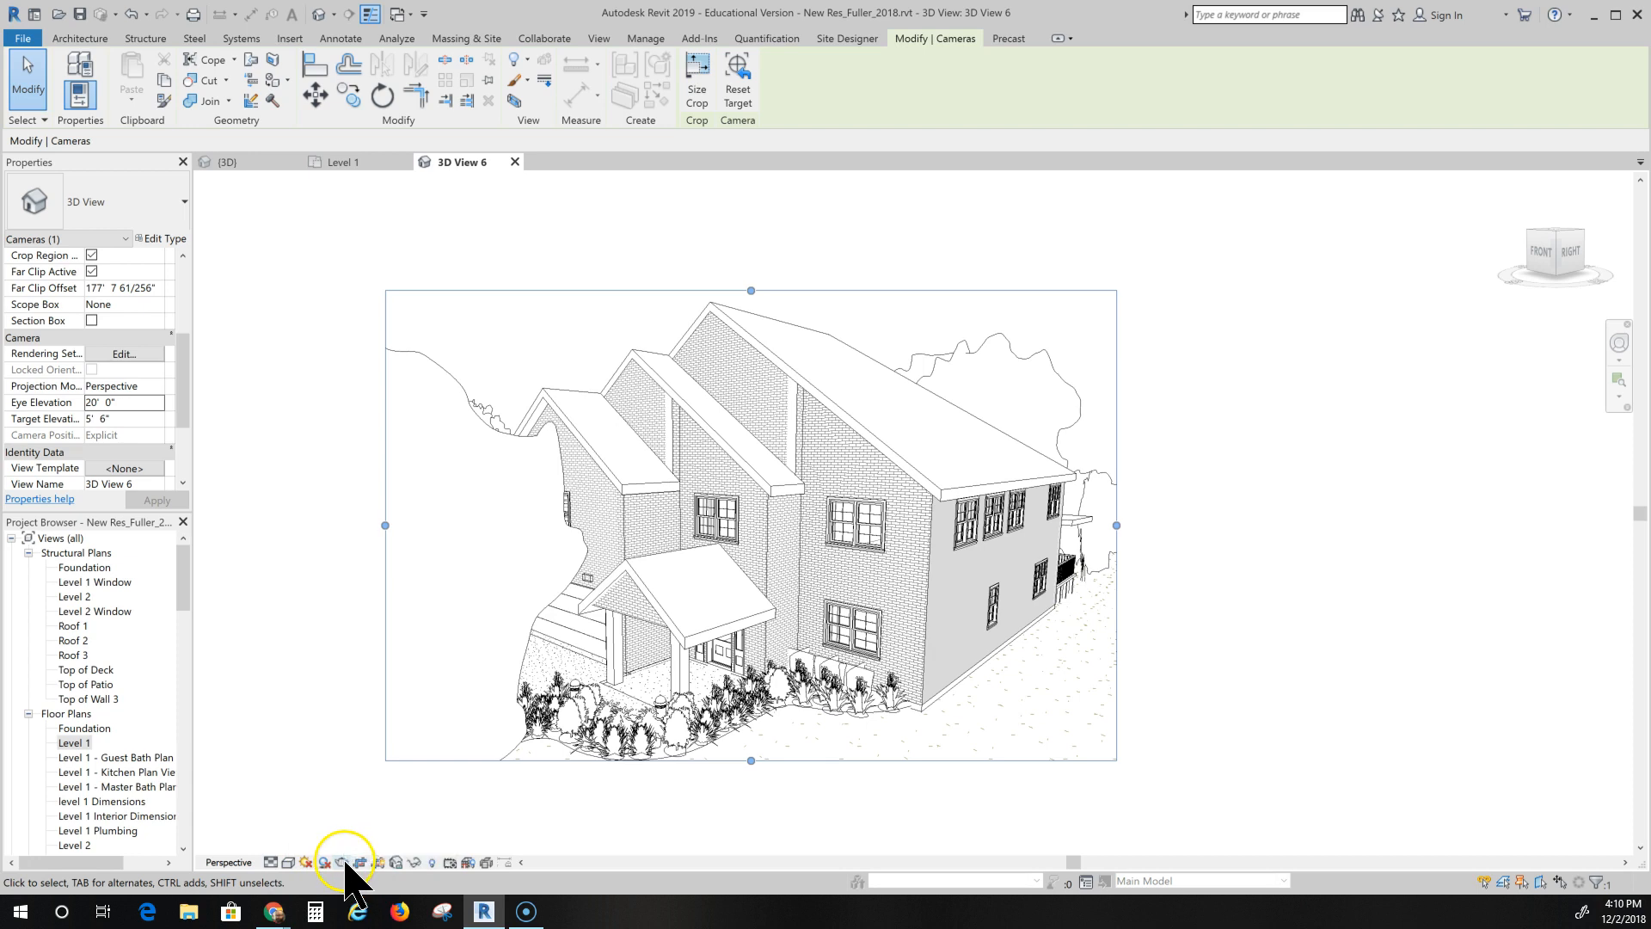
{"action": "left_click", "coordinate": [351, 778]}
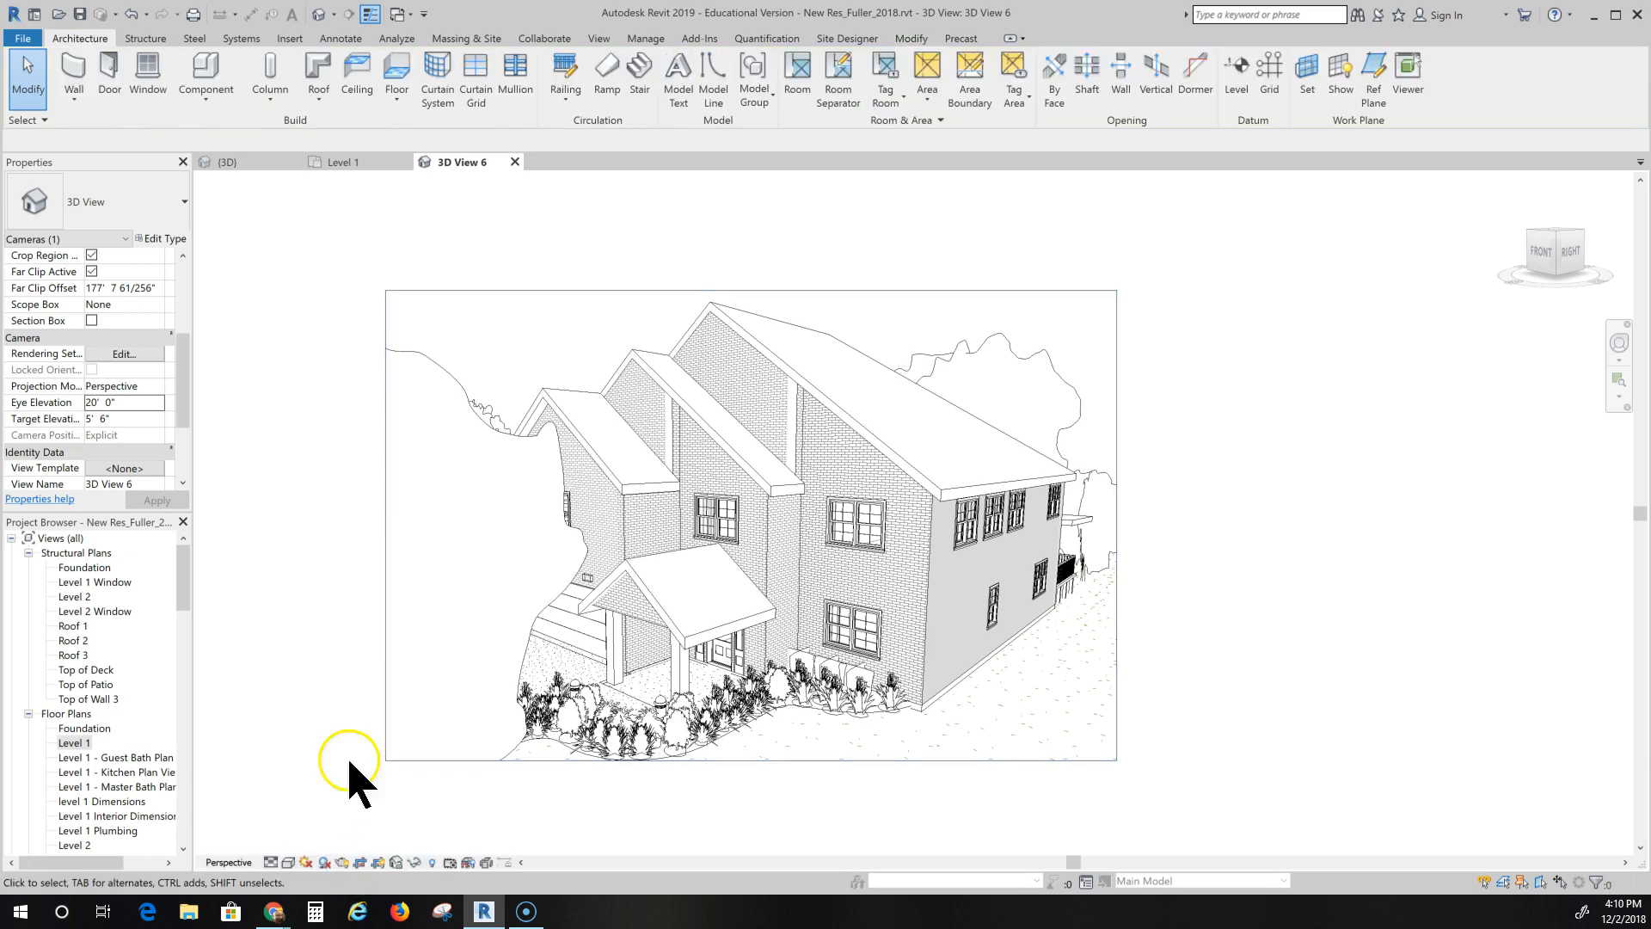
Open the rendering settings for the camera view and keep the quality at Draft after reviewing the options.
{"action": "left_click_drag", "start_coordinate": [508, 10], "coordinate": [269, 201]}
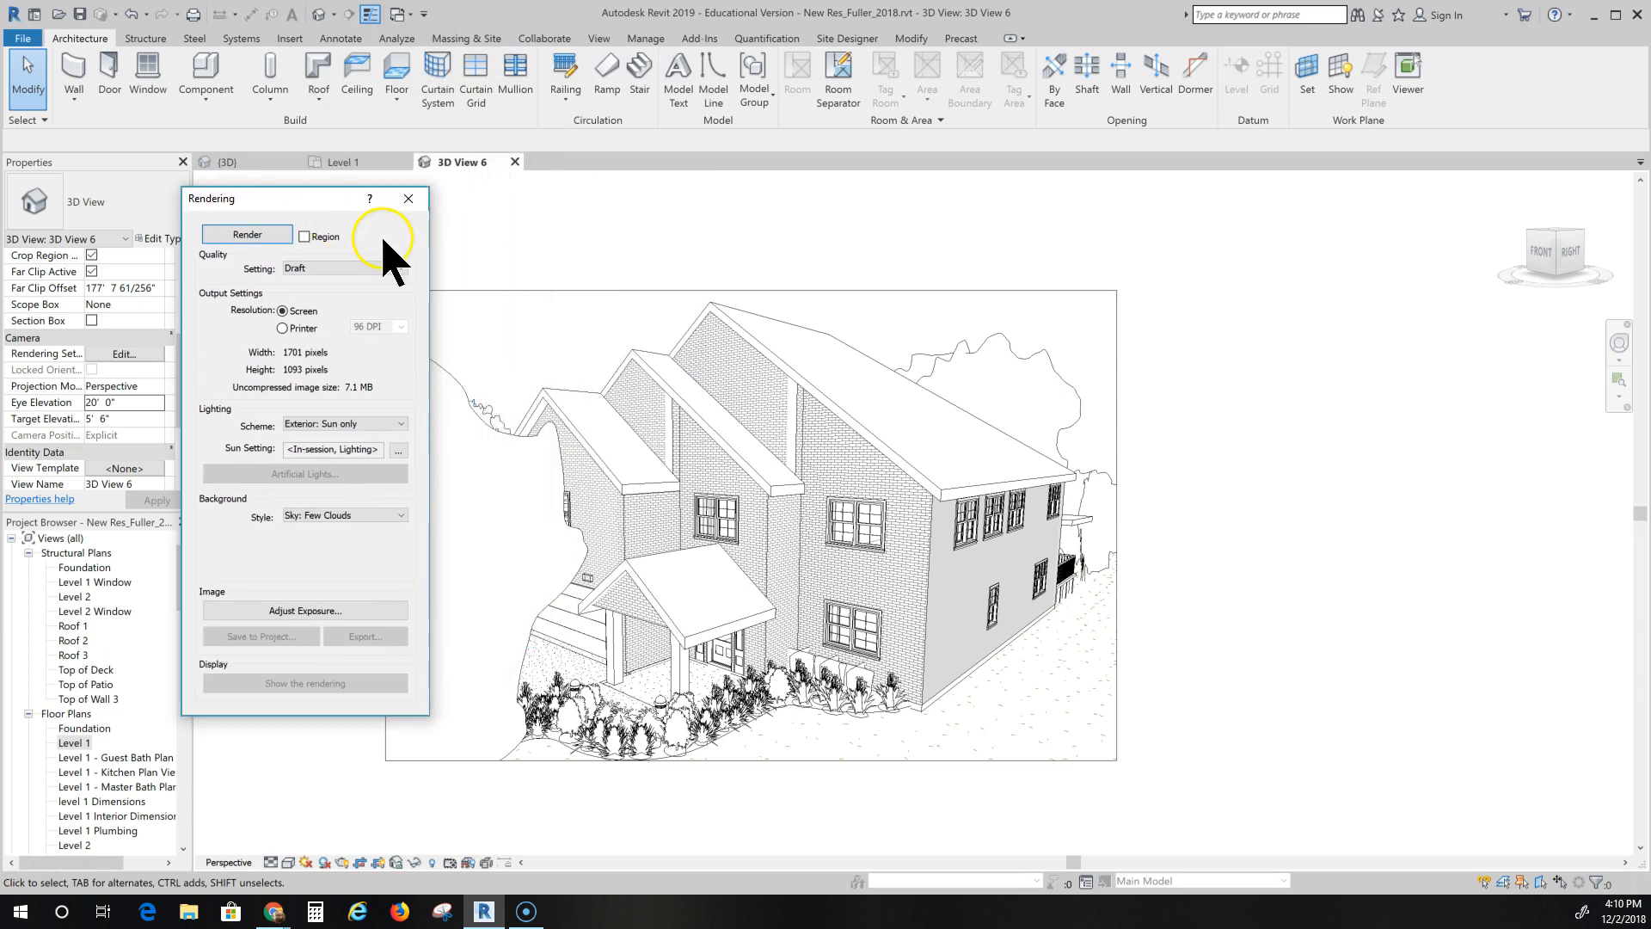
{"action": "left_click", "coordinate": [329, 267]}
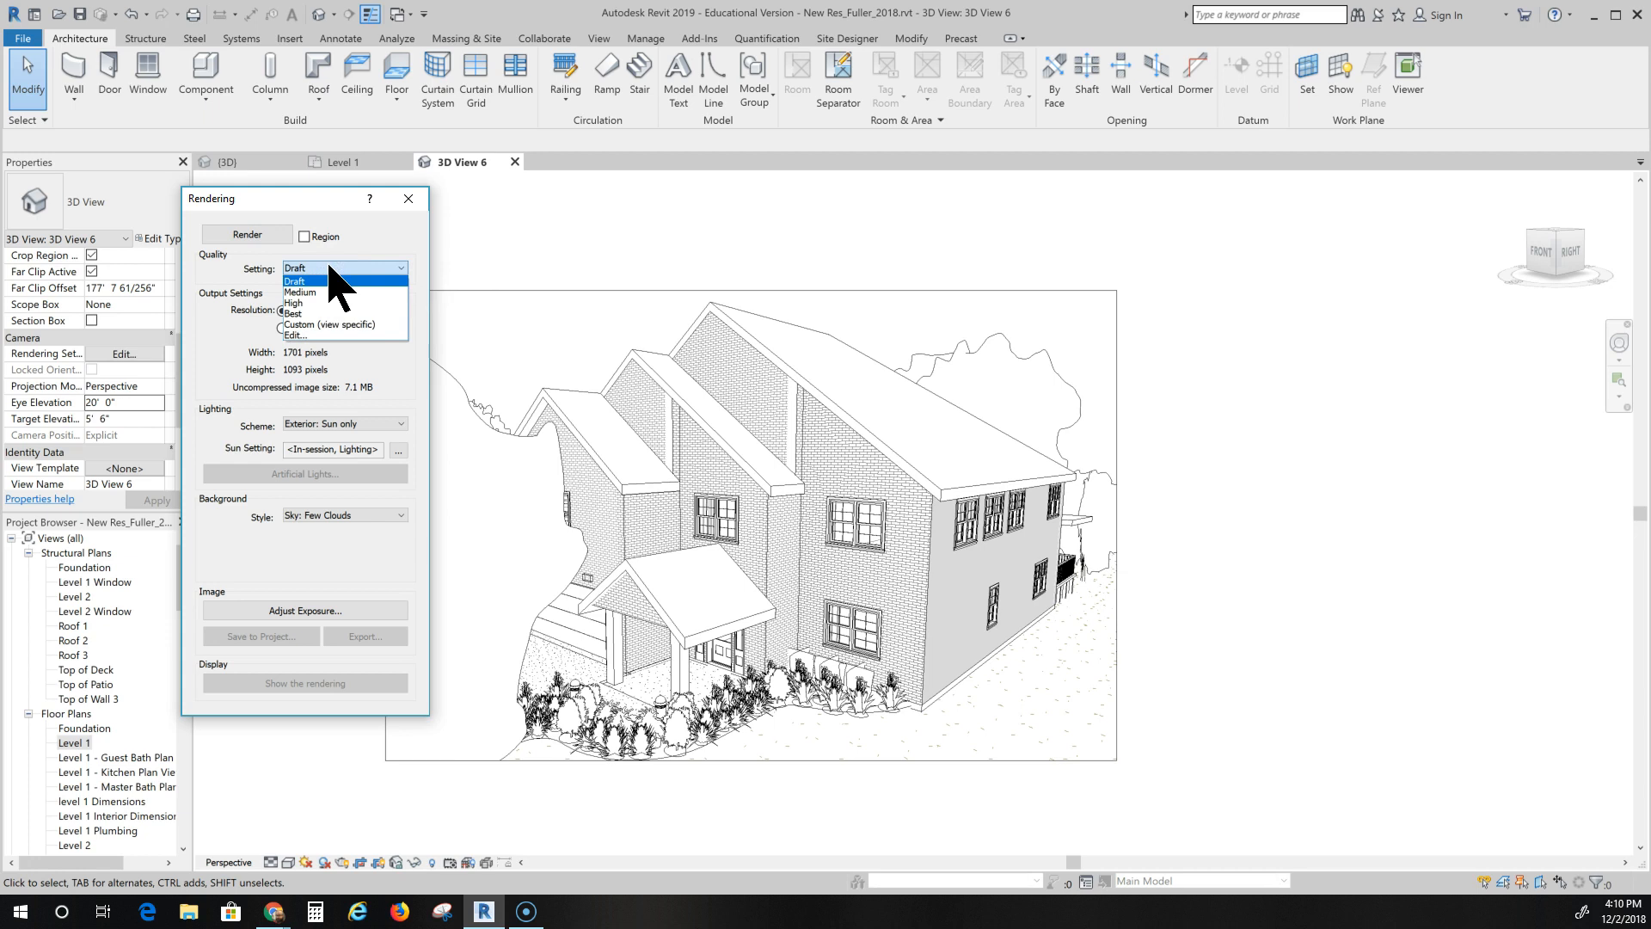
{"action": "left_click", "coordinate": [317, 292]}
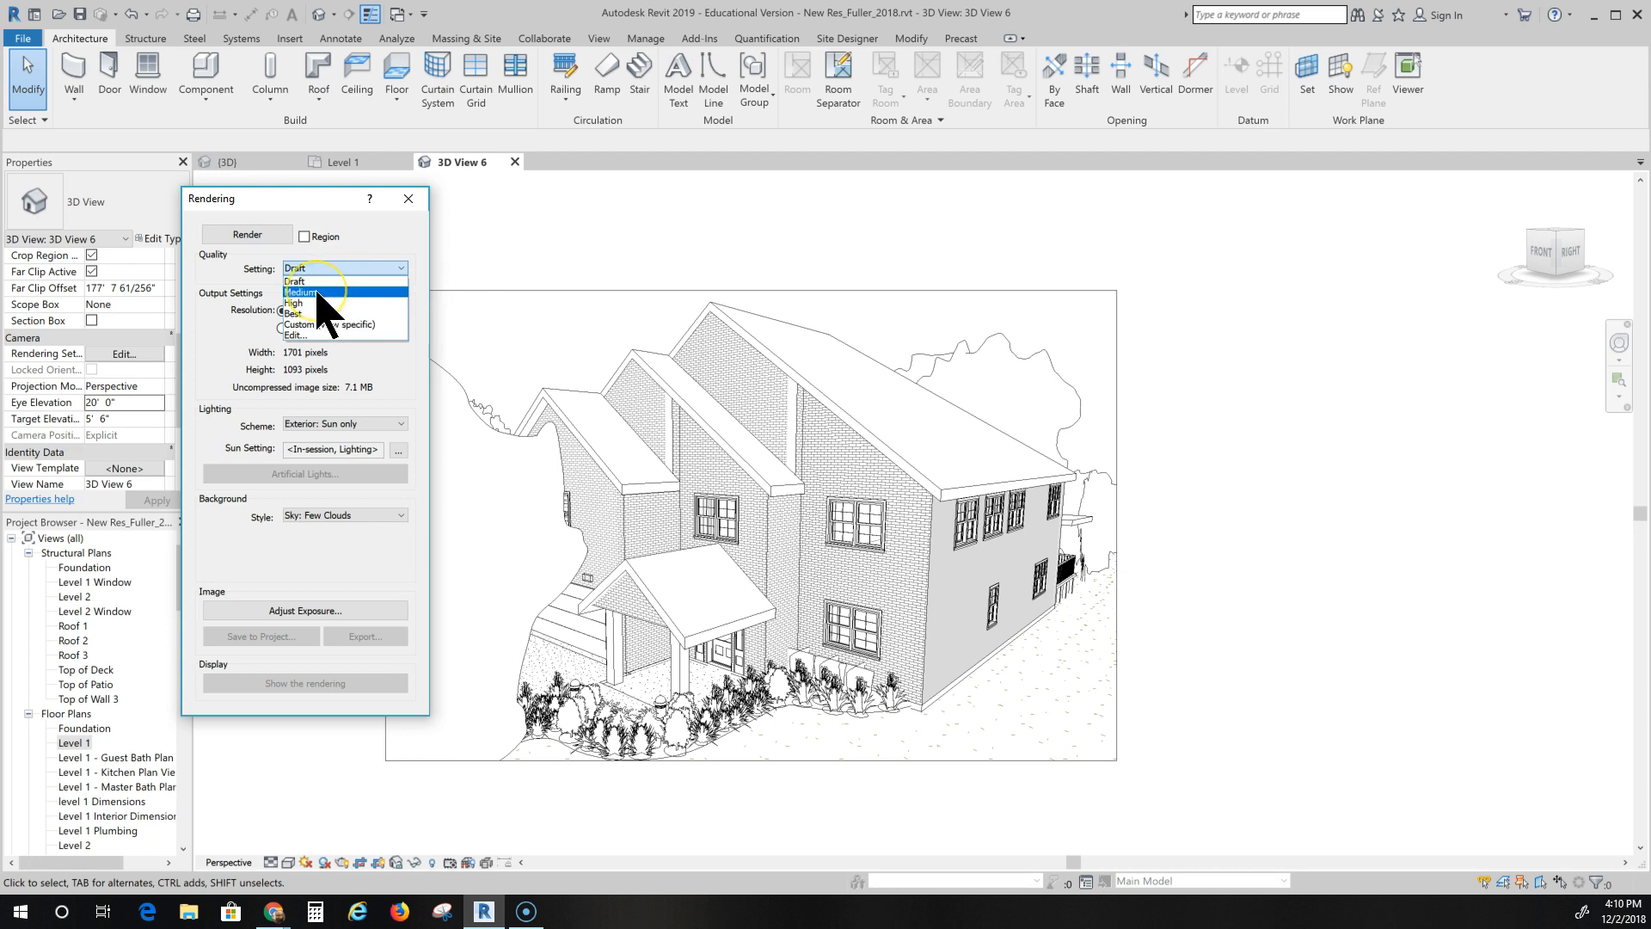
{"action": "left_click", "coordinate": [308, 304]}
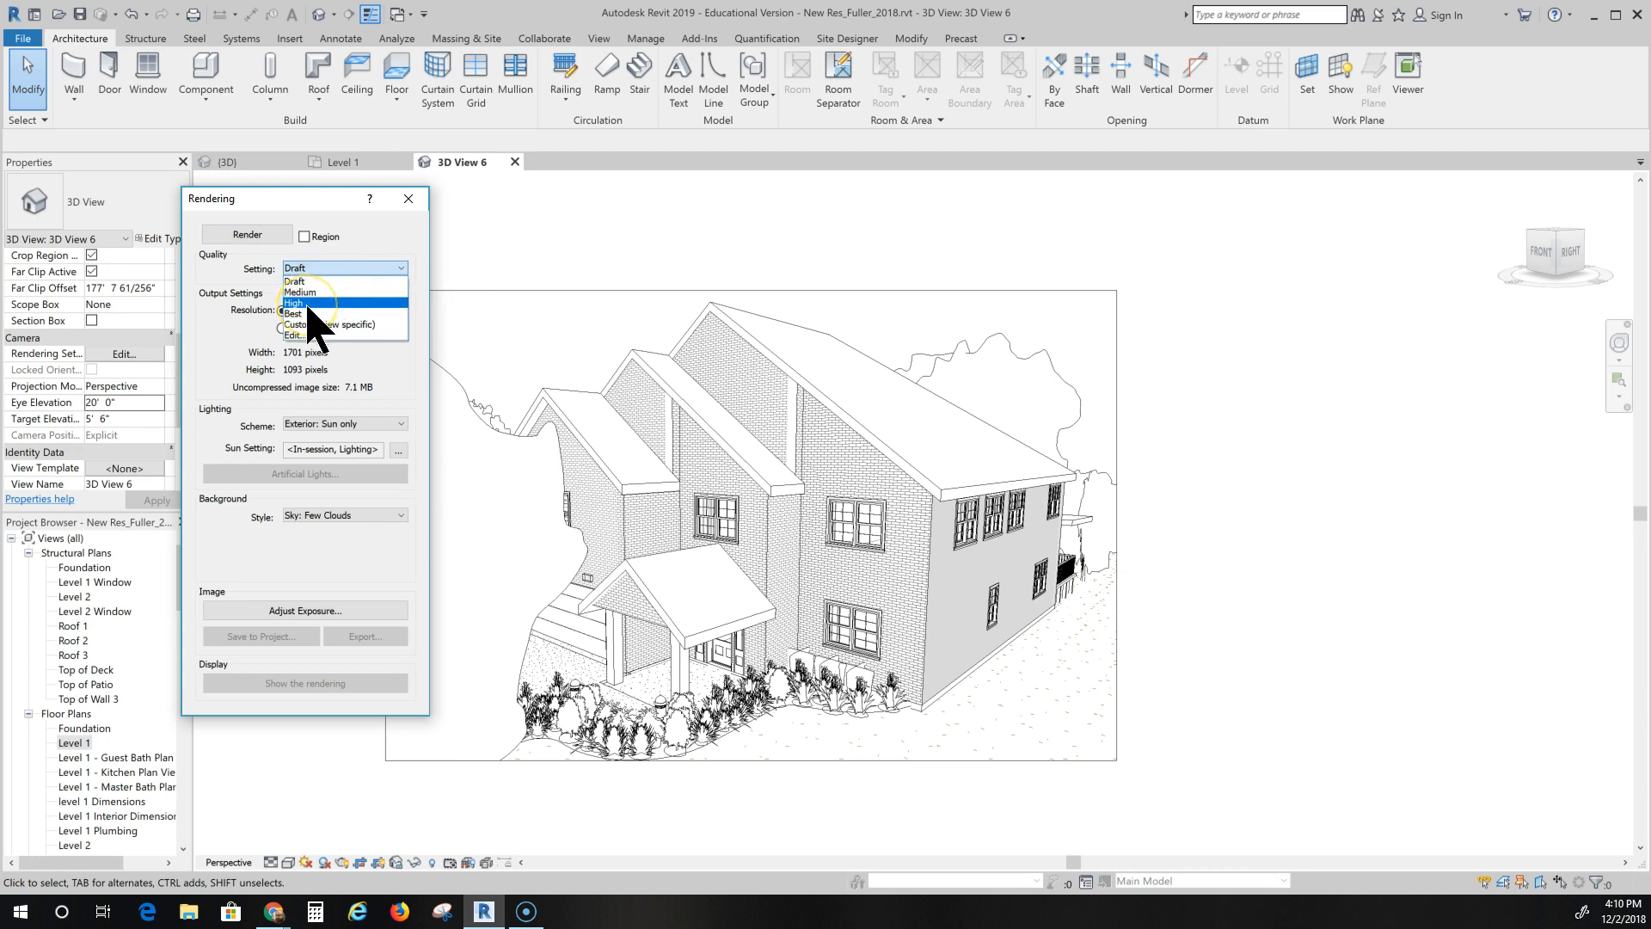
{"action": "left_click", "coordinate": [324, 268]}
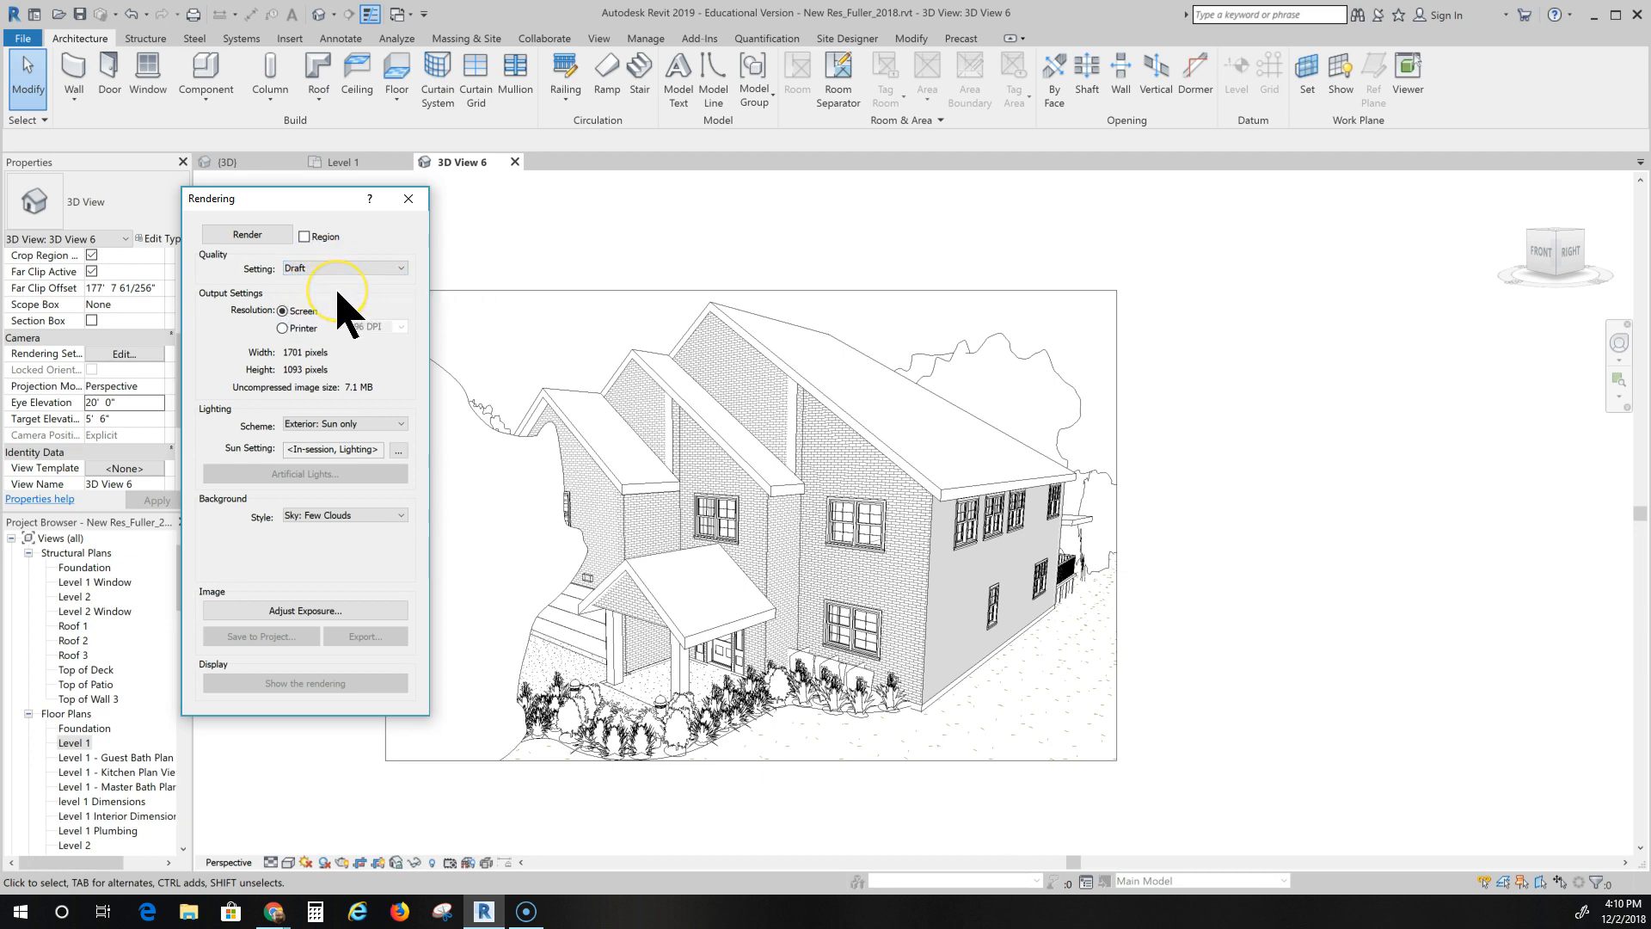
{"action": "left_click", "coordinate": [385, 375]}
Set the rendering's lighting scheme to Exterior: Sun and Artificial.
{"action": "left_click", "coordinate": [399, 424]}
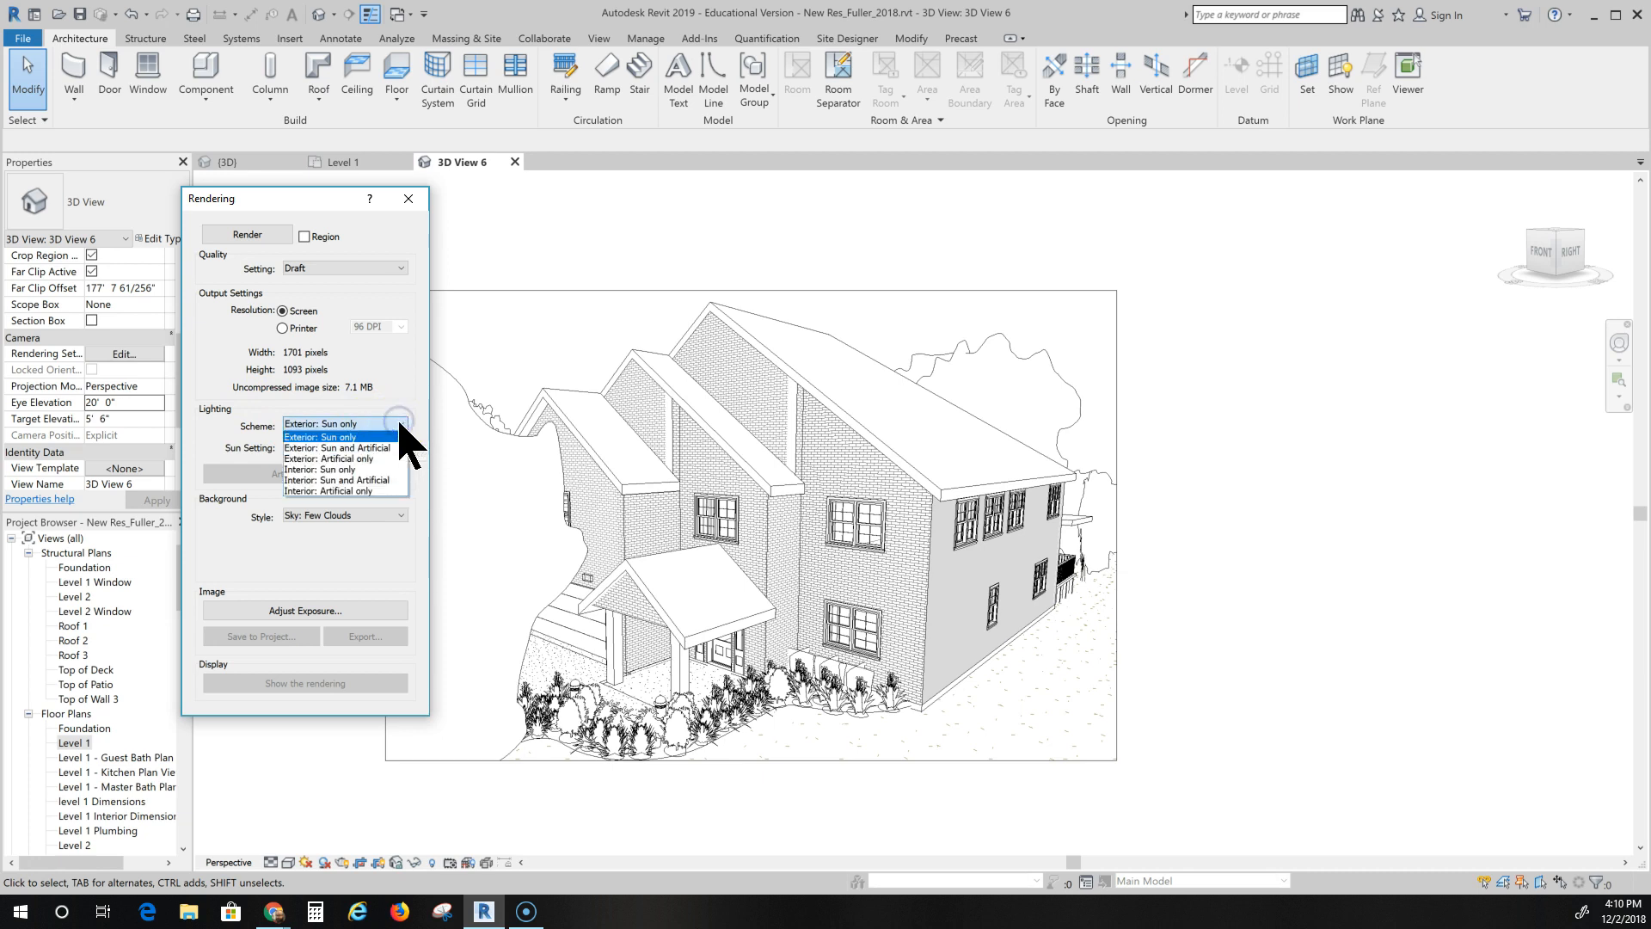
{"action": "left_click", "coordinate": [318, 450]}
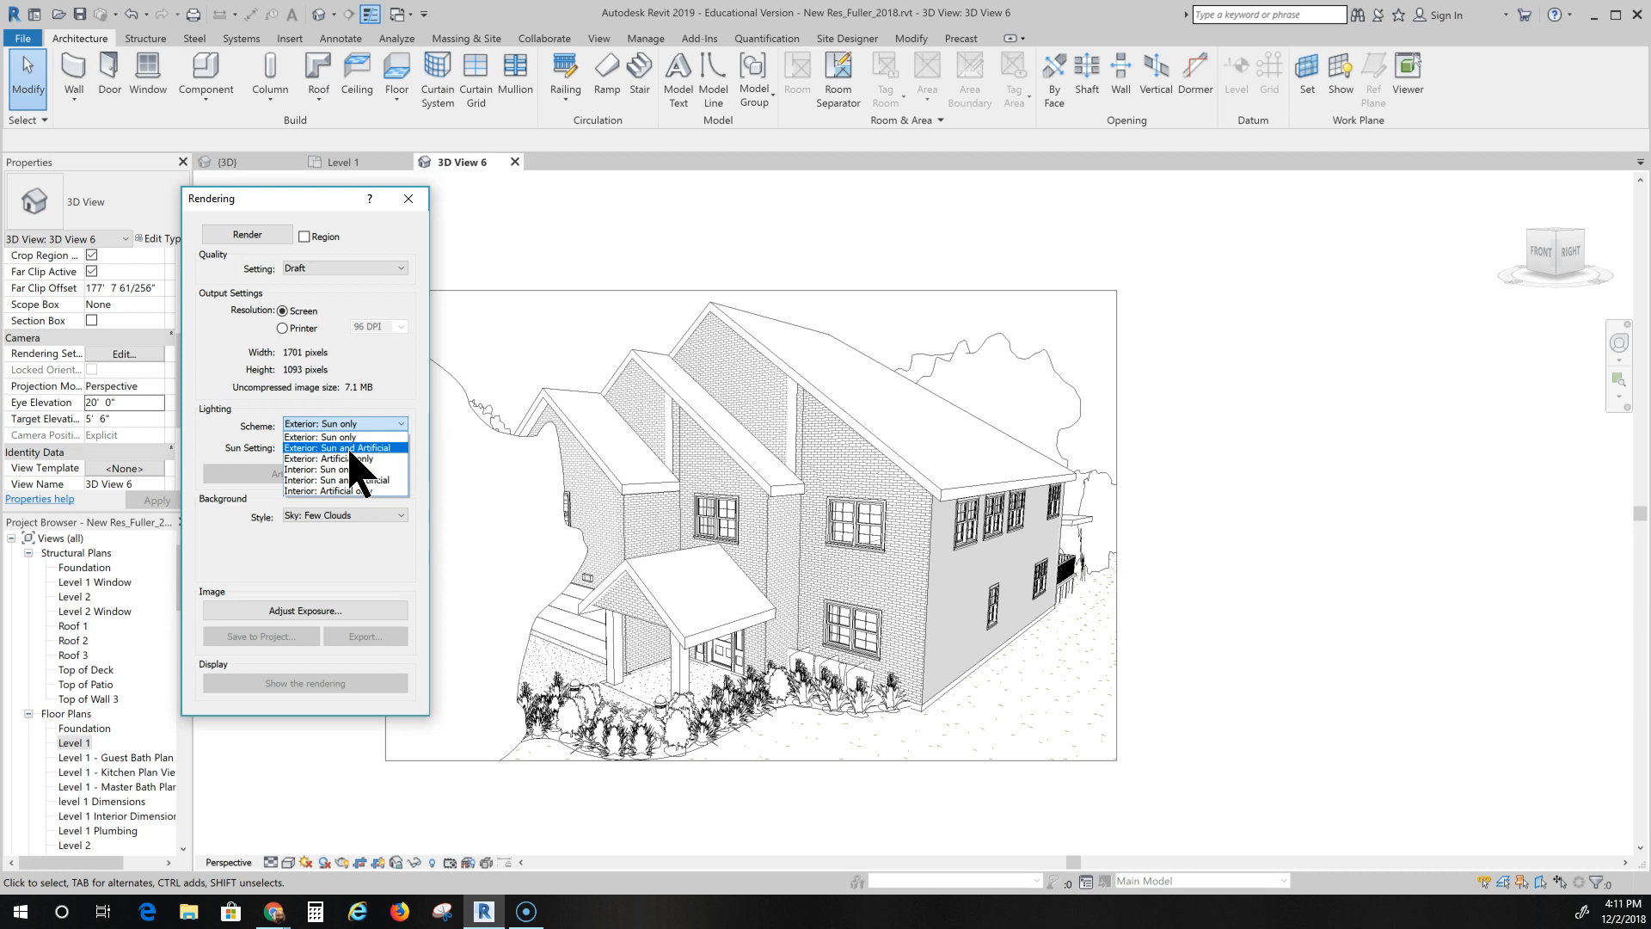
{"action": "left_click", "coordinate": [353, 470]}
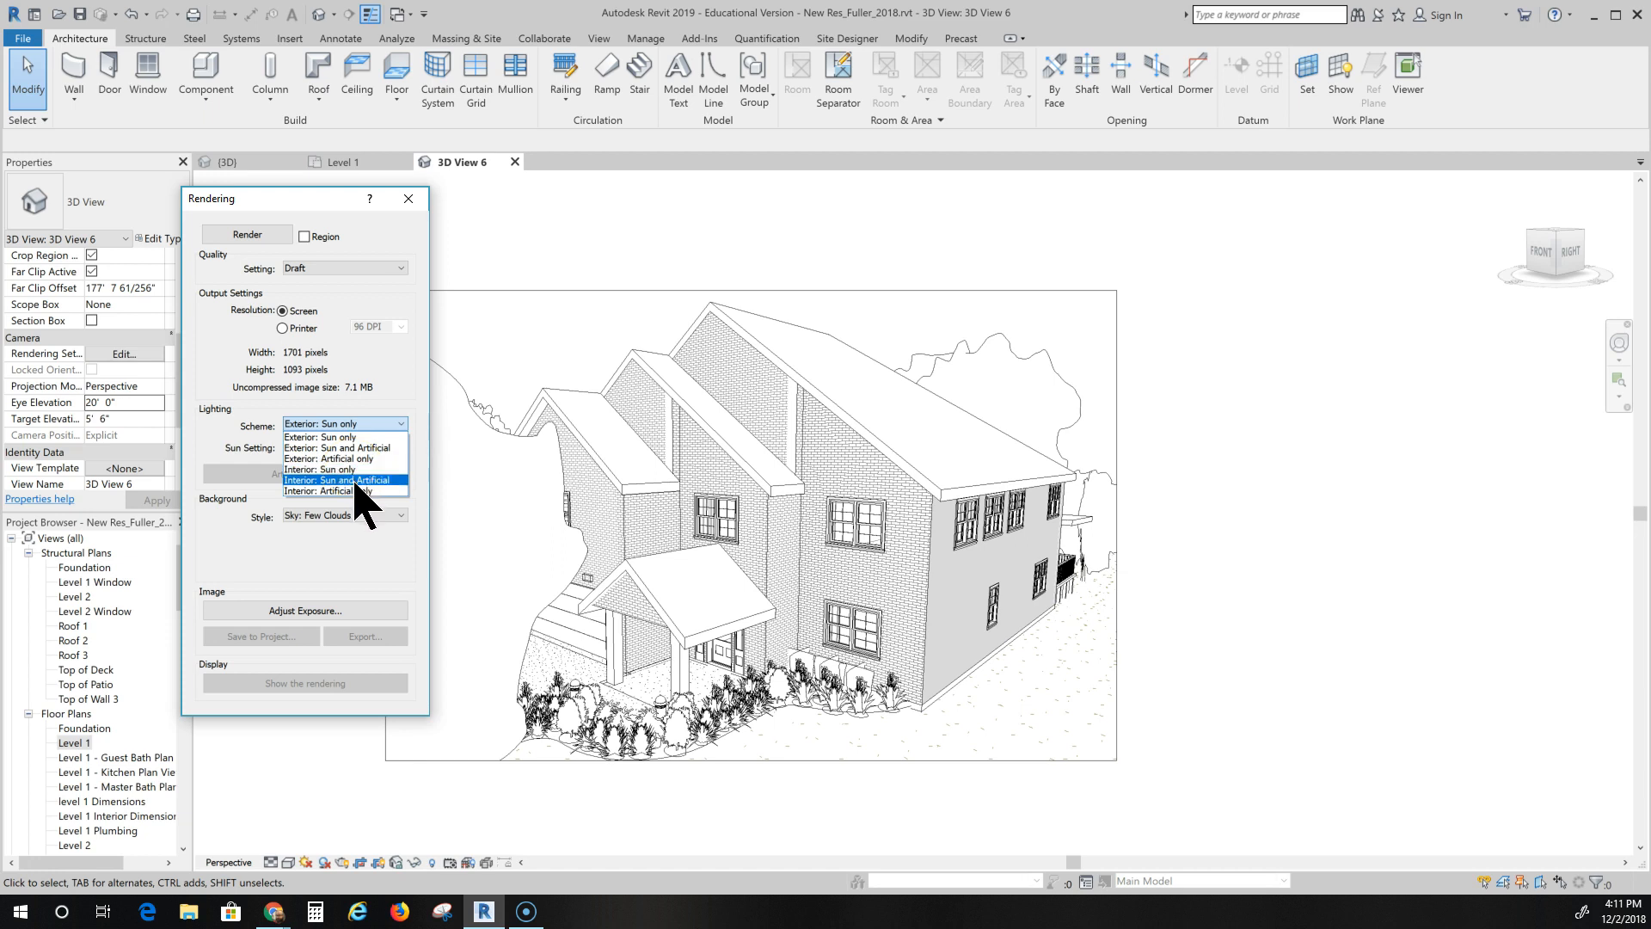
{"action": "left_click", "coordinate": [352, 492]}
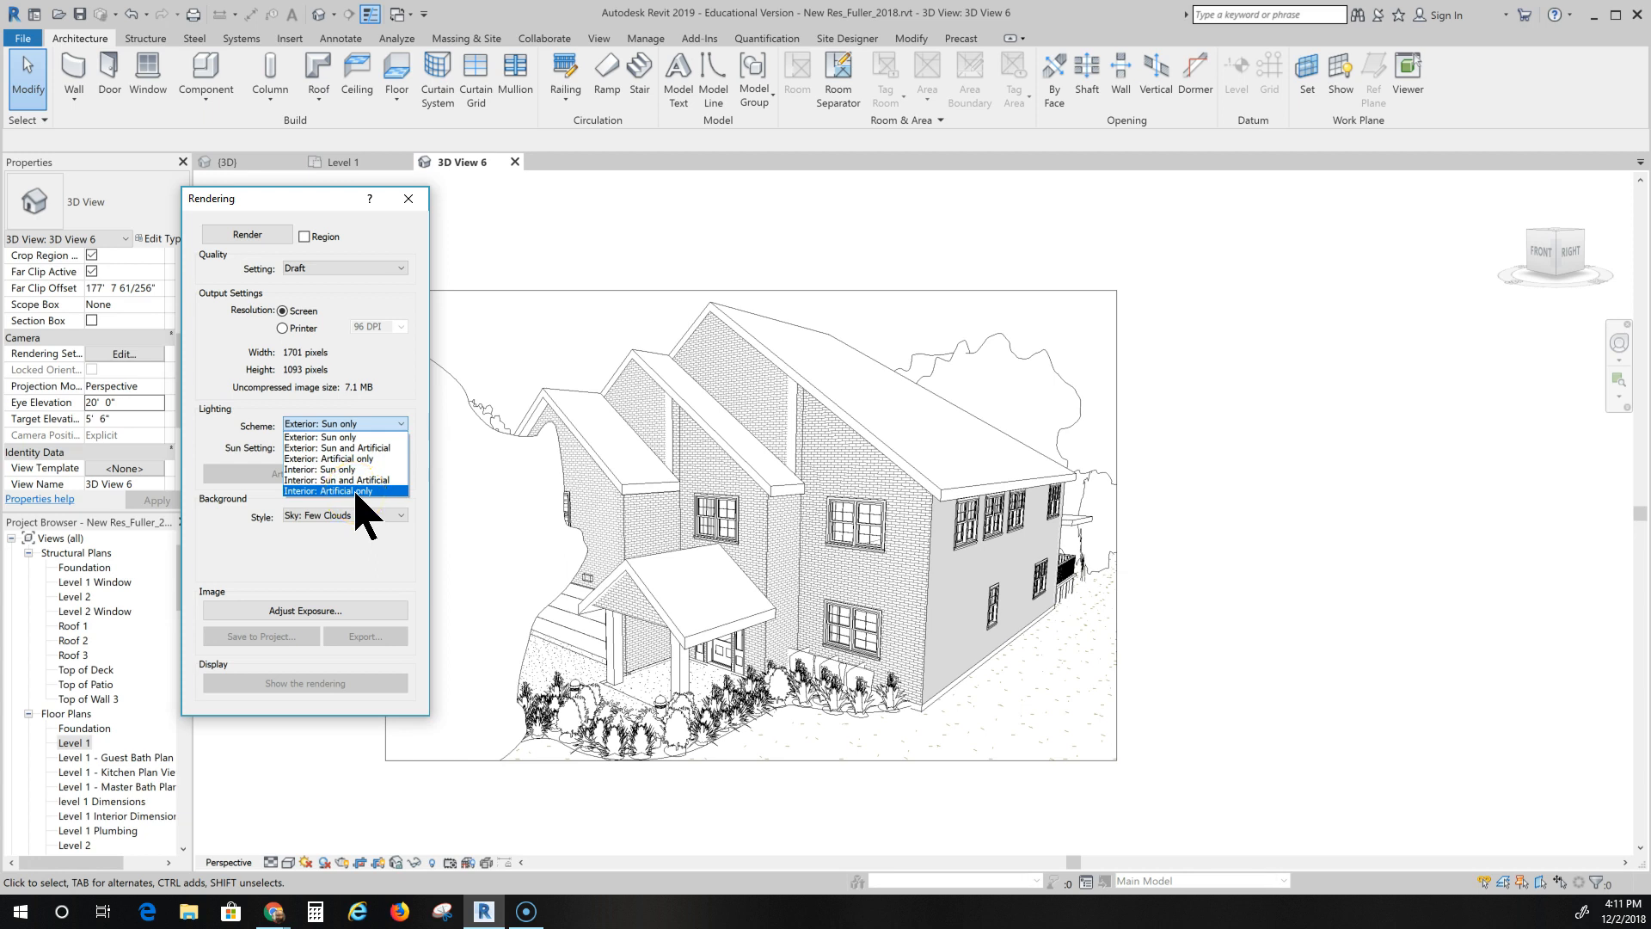
{"action": "left_click", "coordinate": [354, 447]}
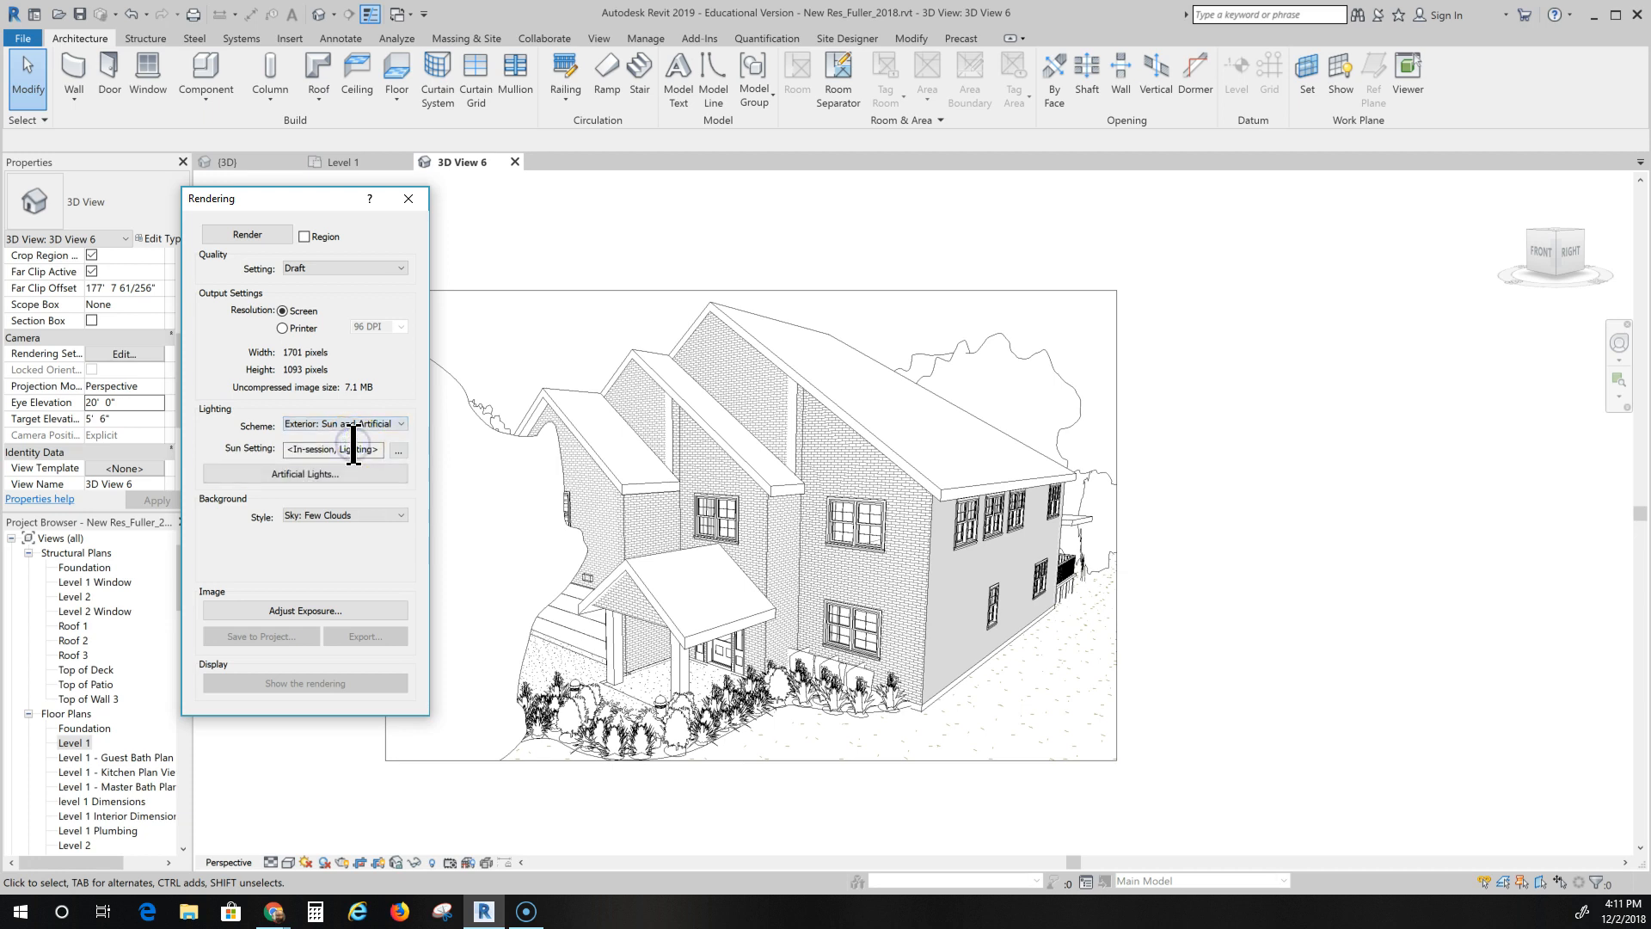
{"action": "left_click", "coordinate": [352, 479]}
Choose Sky: Few Clouds as the background style and render the camera view.
{"action": "left_click", "coordinate": [361, 515]}
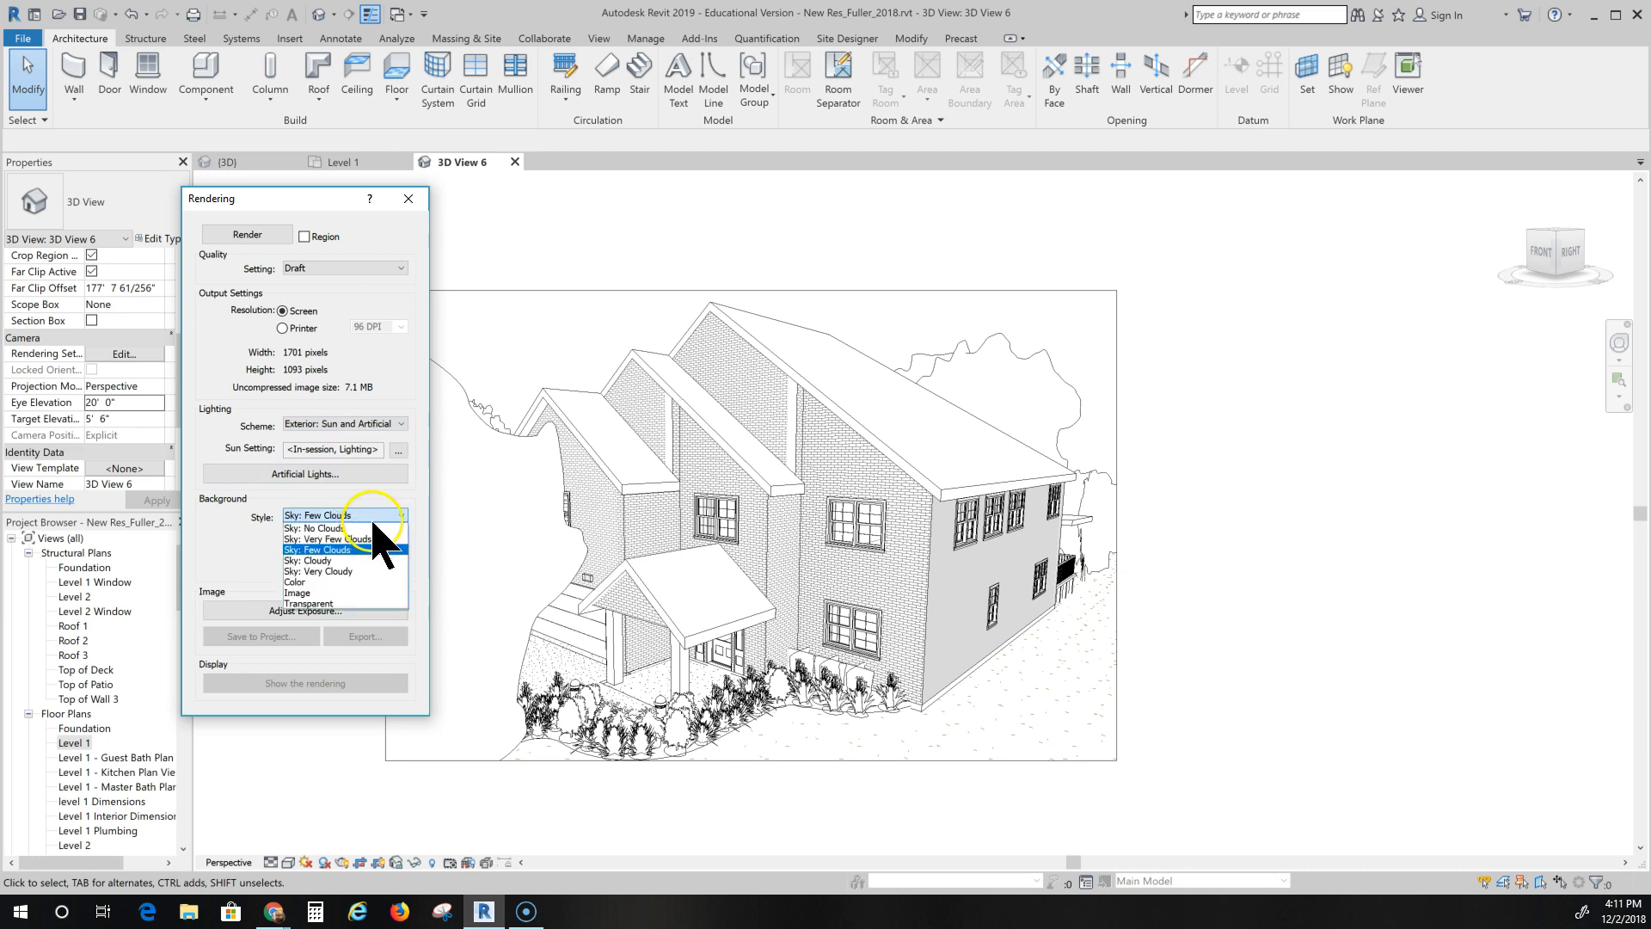
{"action": "left_click", "coordinate": [353, 539]}
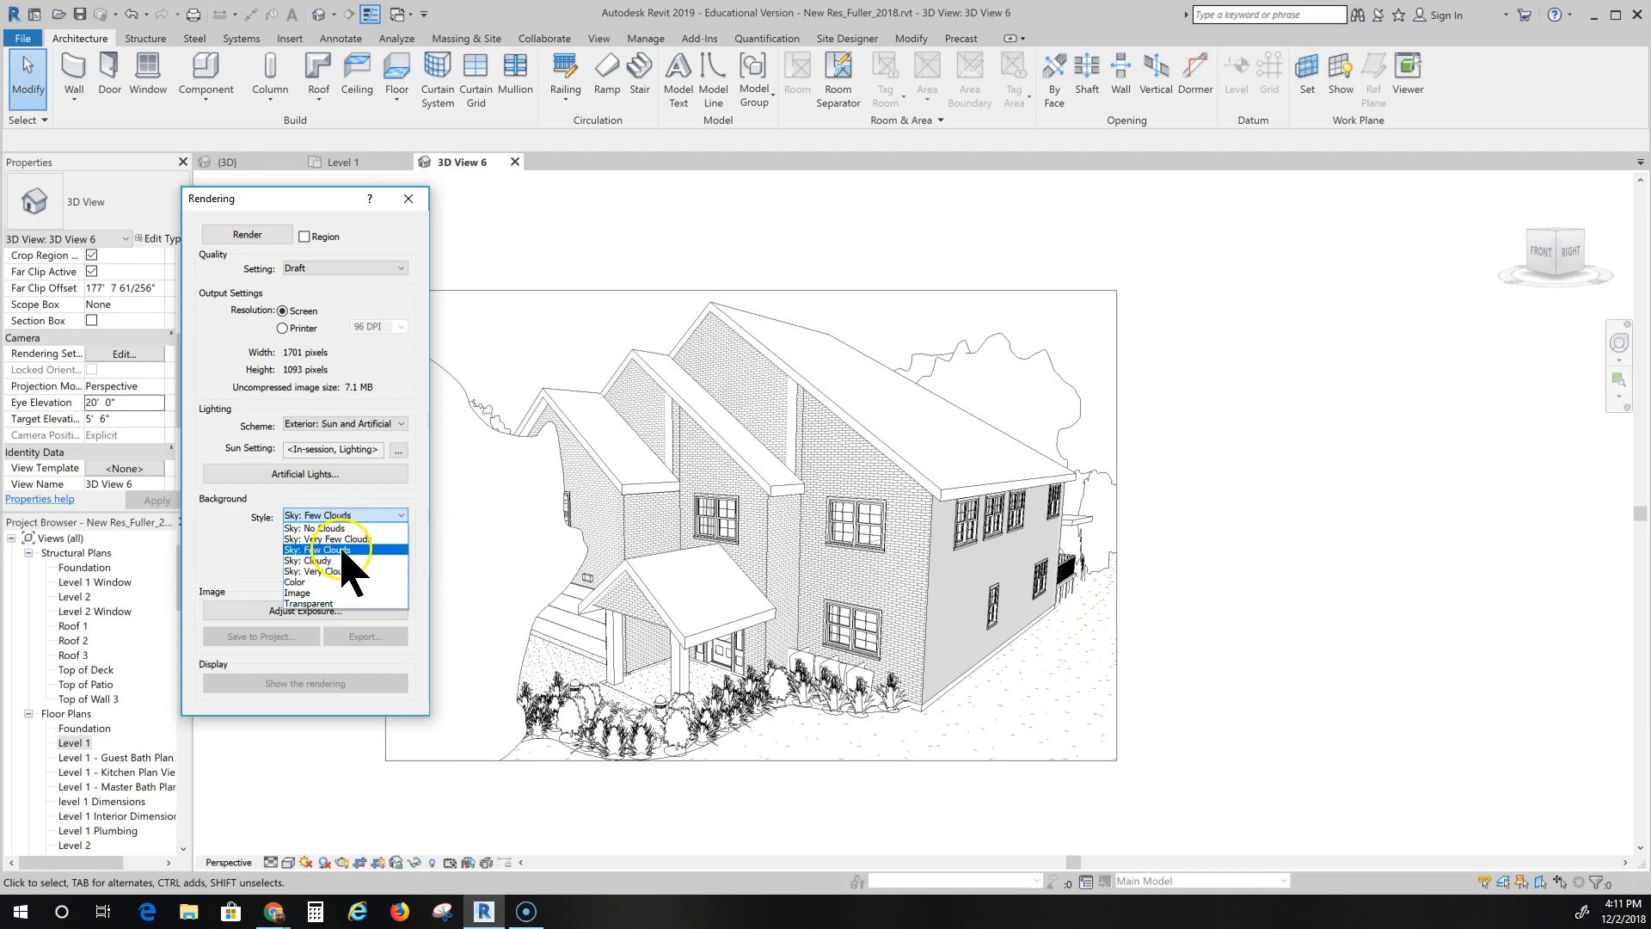
{"action": "left_click", "coordinate": [342, 551]}
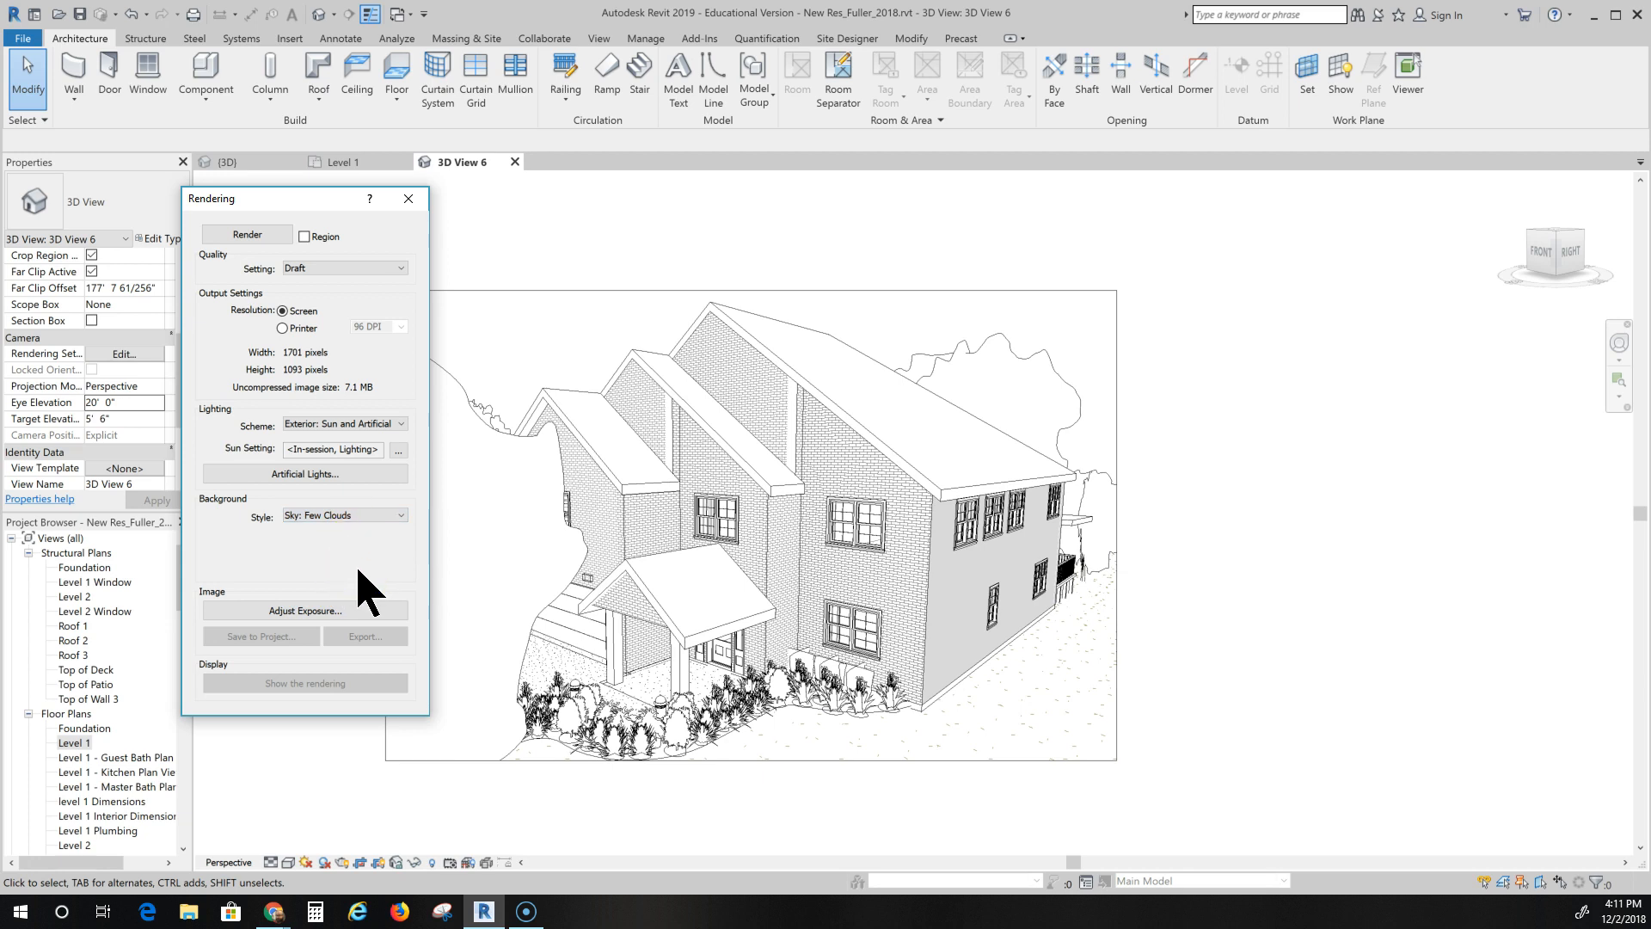
{"action": "left_click", "coordinate": [250, 235]}
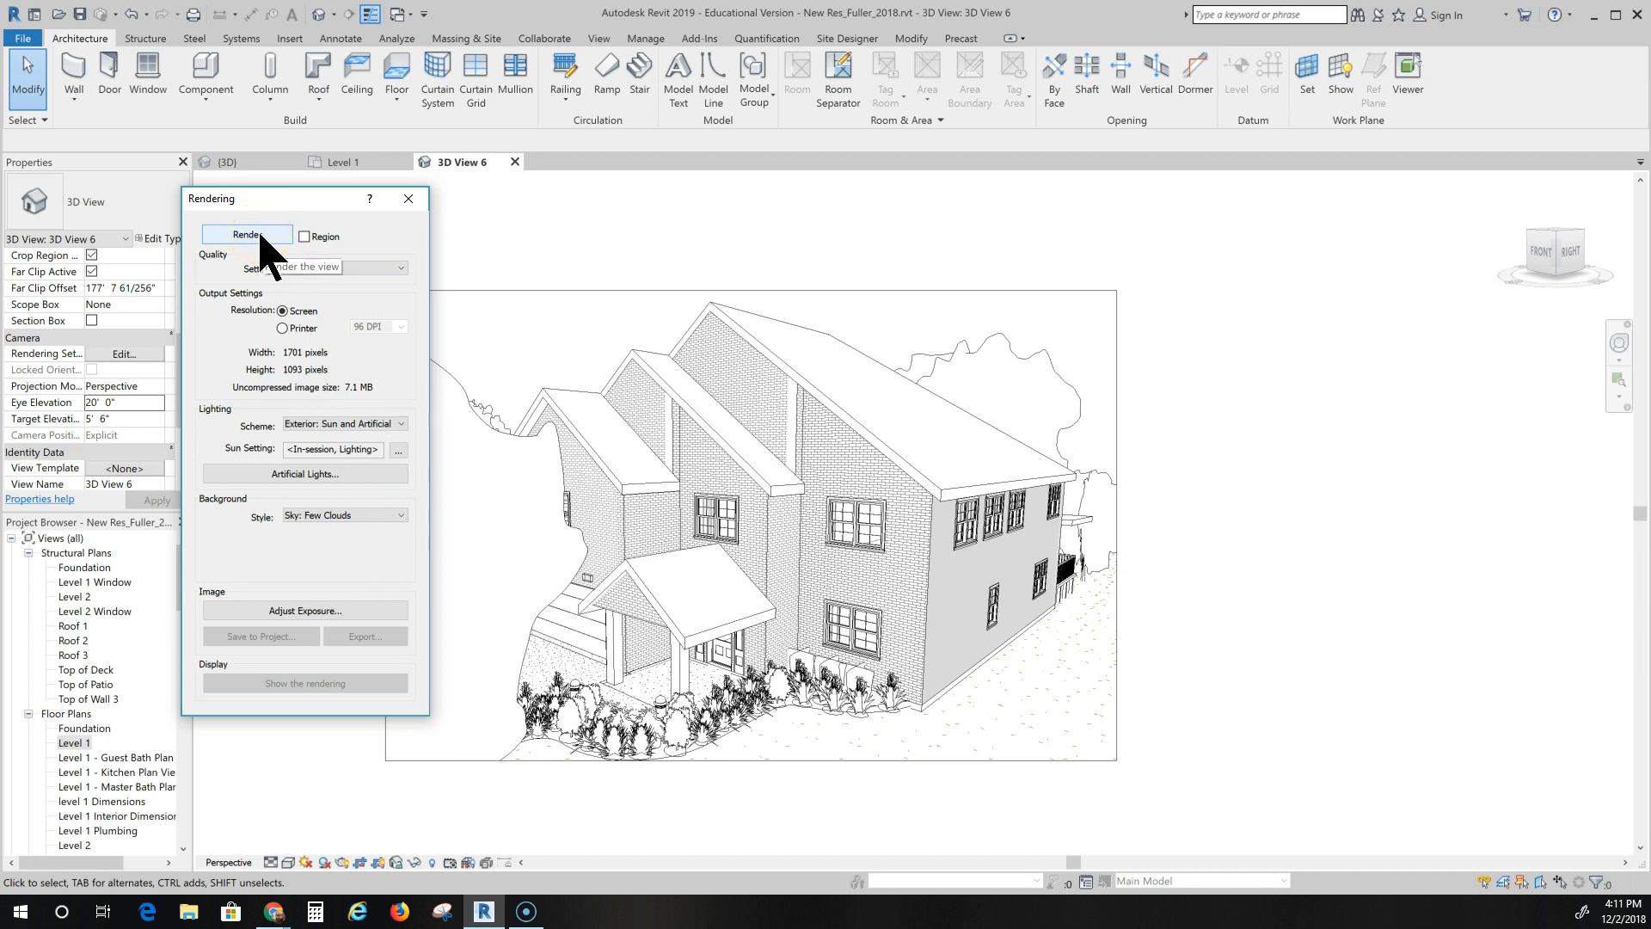
{"action": "left_click", "coordinate": [250, 235]}
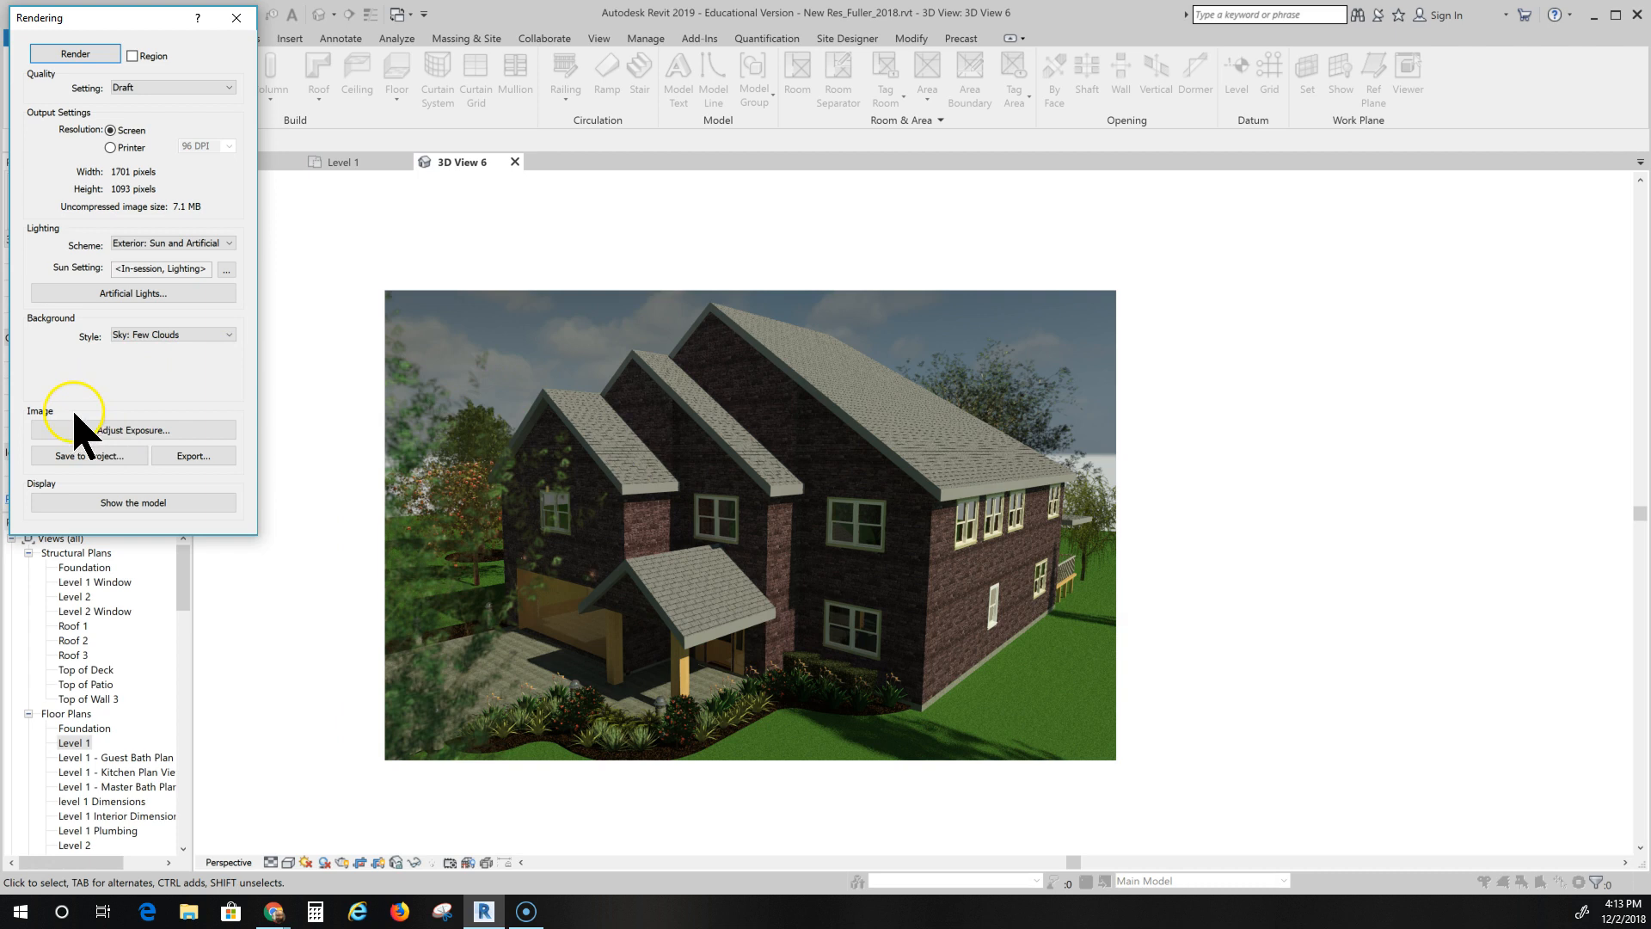
Open the rendering's exposure controls, try an exposure value of 5.93, and apply 14.59 instead.
{"action": "left_click", "coordinate": [119, 431]}
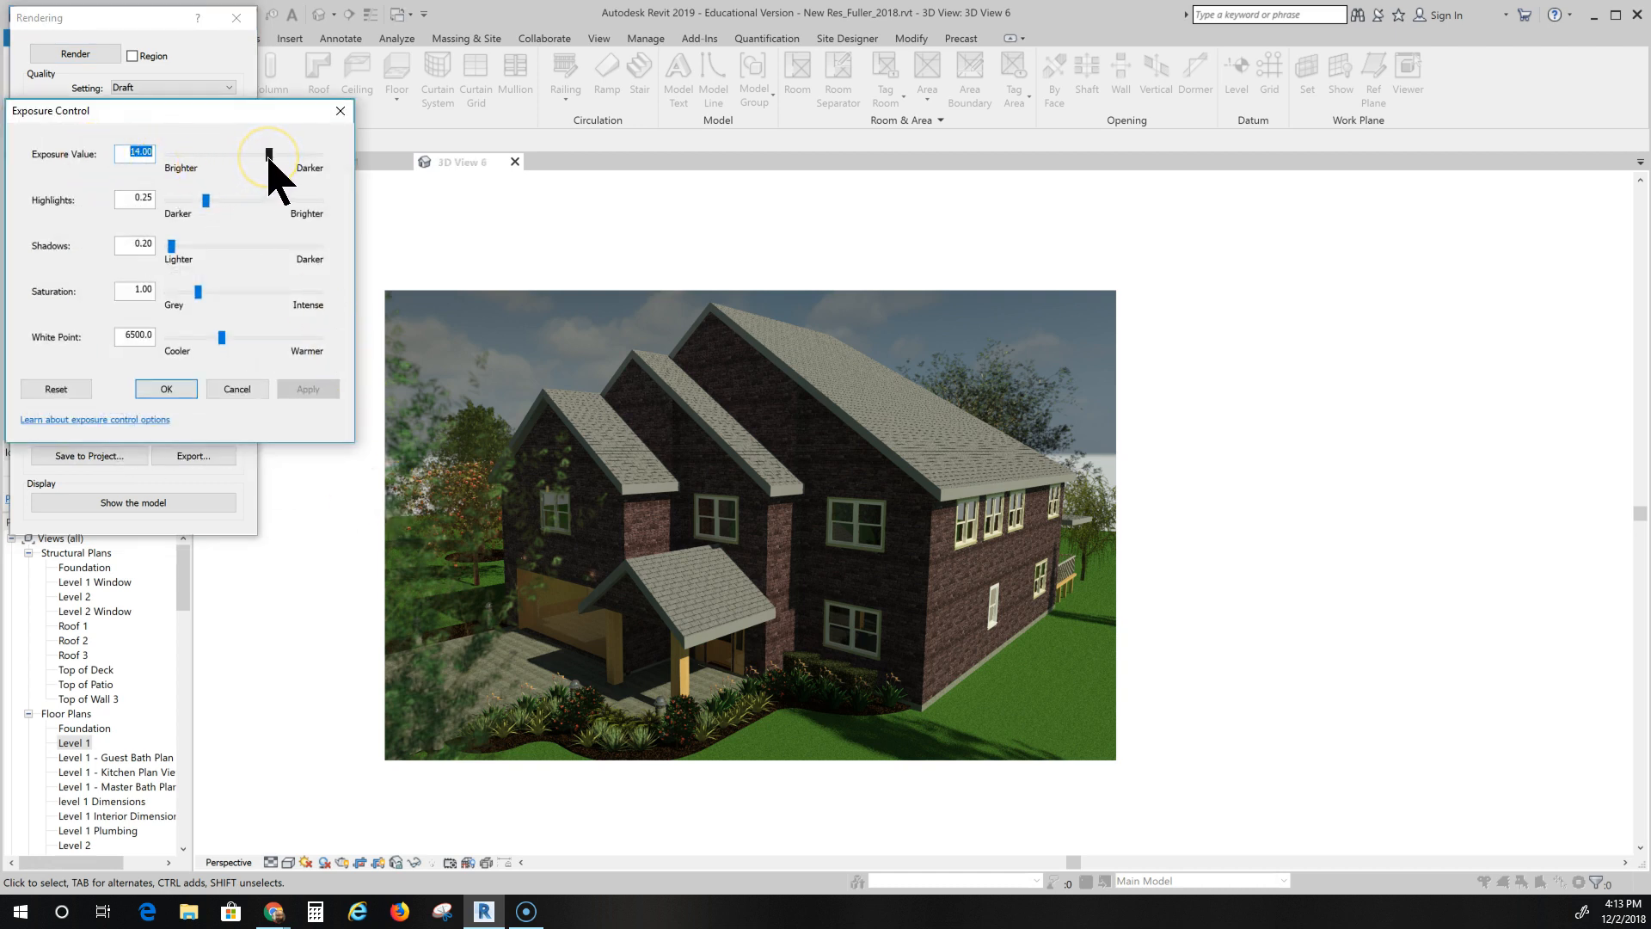
{"action": "left_click_drag", "start_coordinate": [269, 155], "coordinate": [210, 156]}
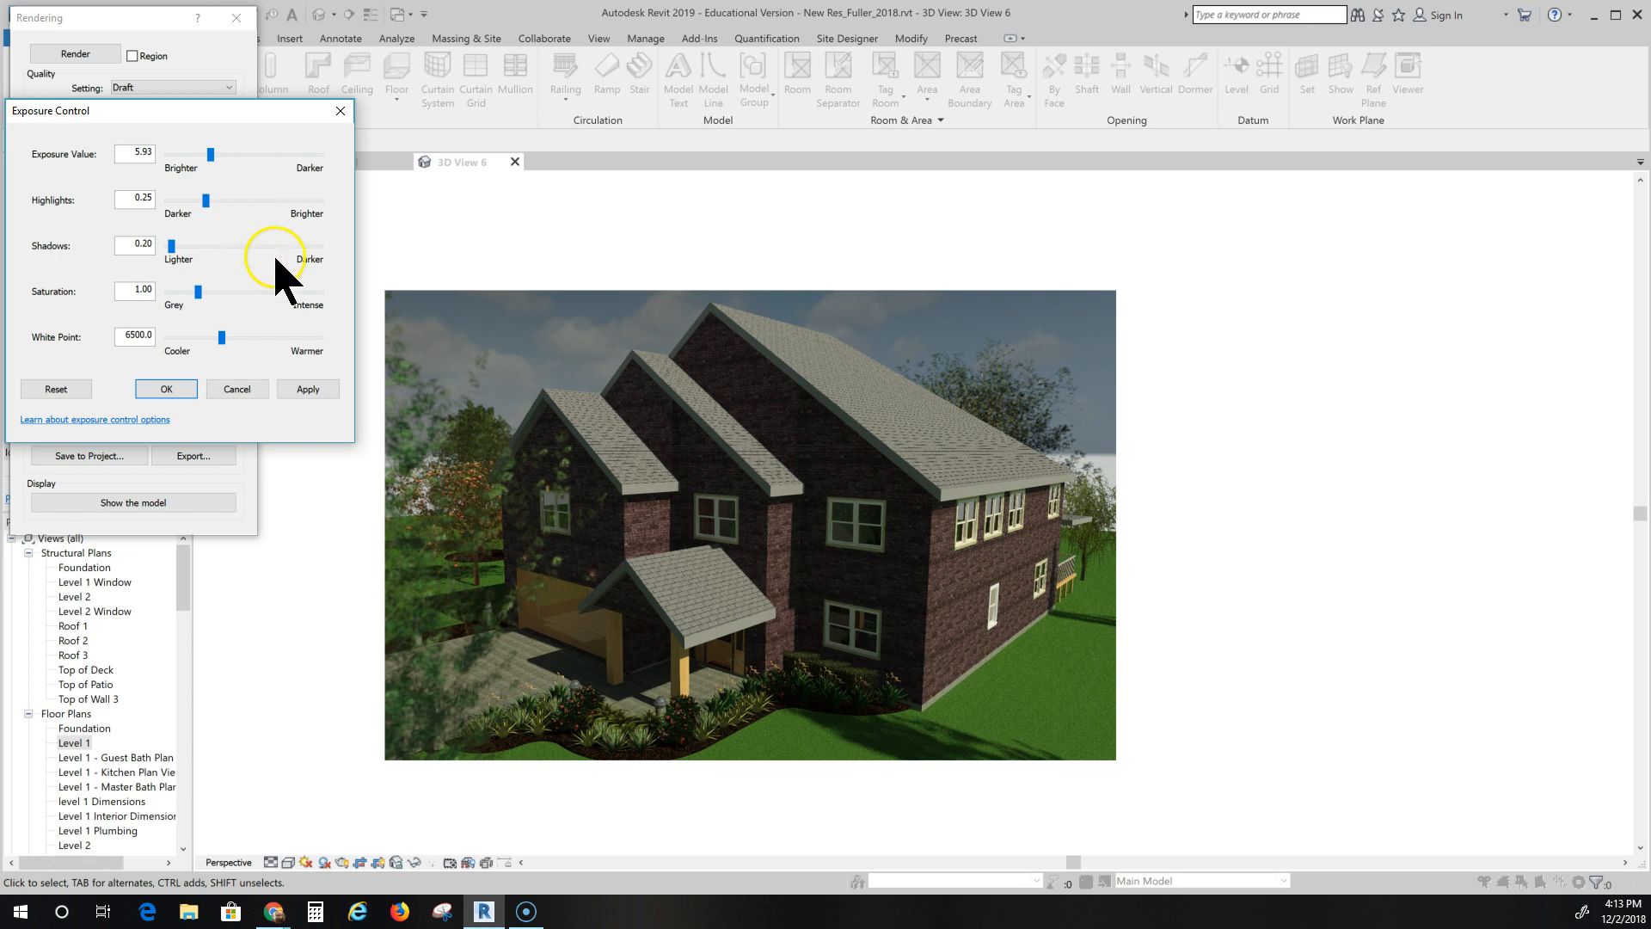
{"action": "left_click", "coordinate": [311, 394]}
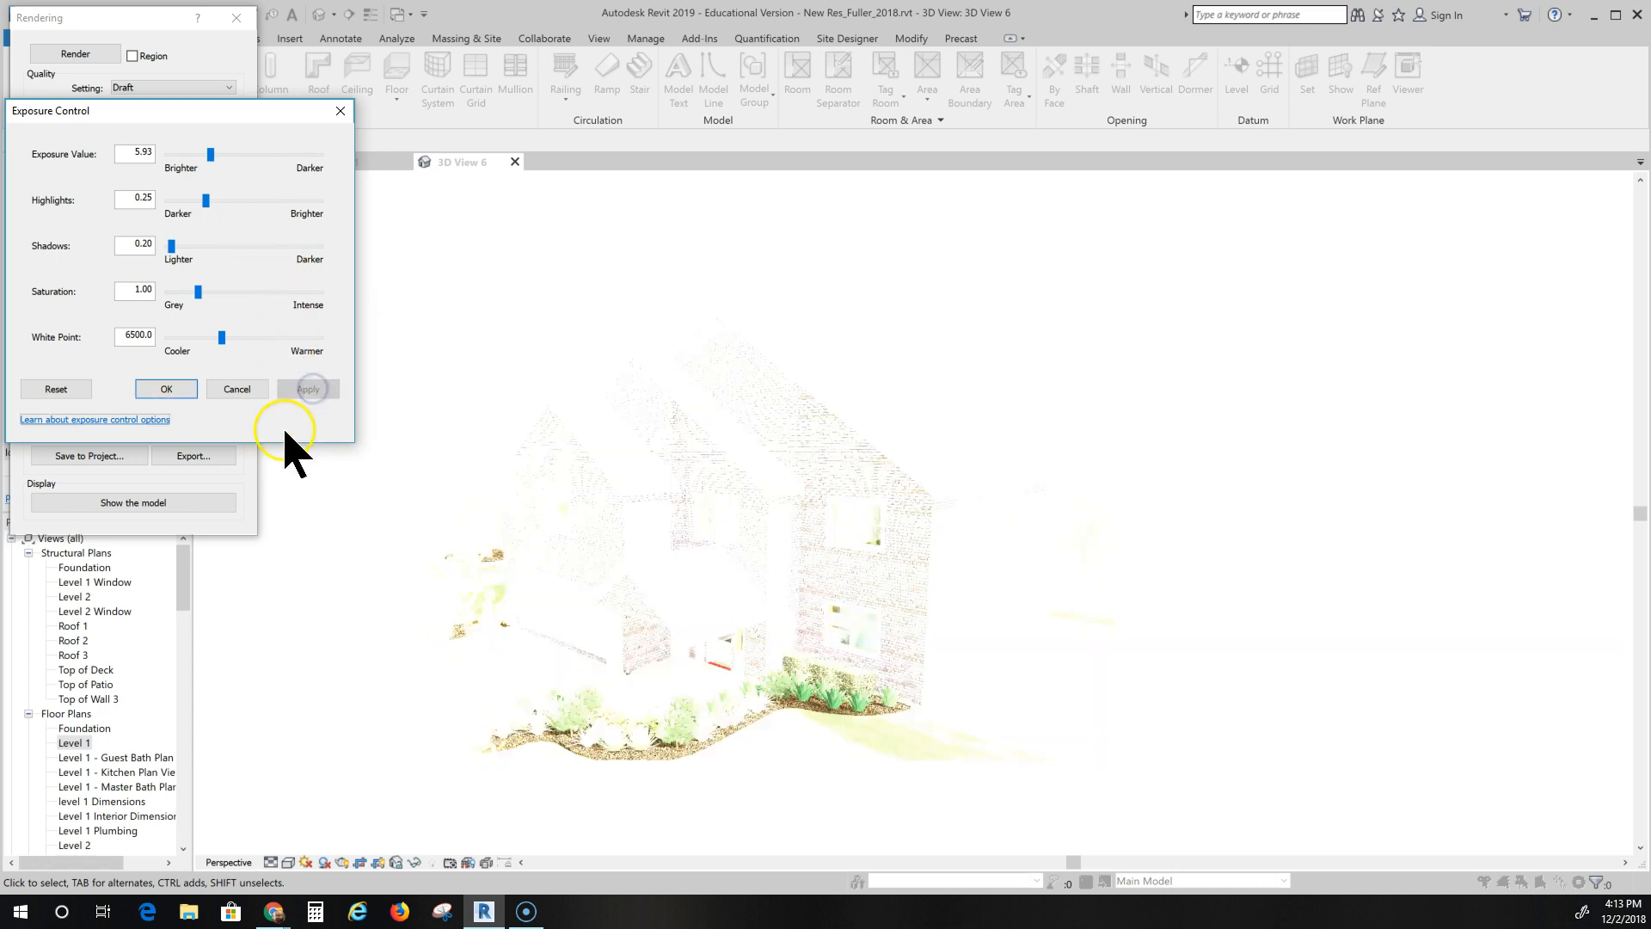
{"action": "left_click_drag", "start_coordinate": [210, 156], "coordinate": [276, 166]}
{"action": "left_click", "coordinate": [310, 388]}
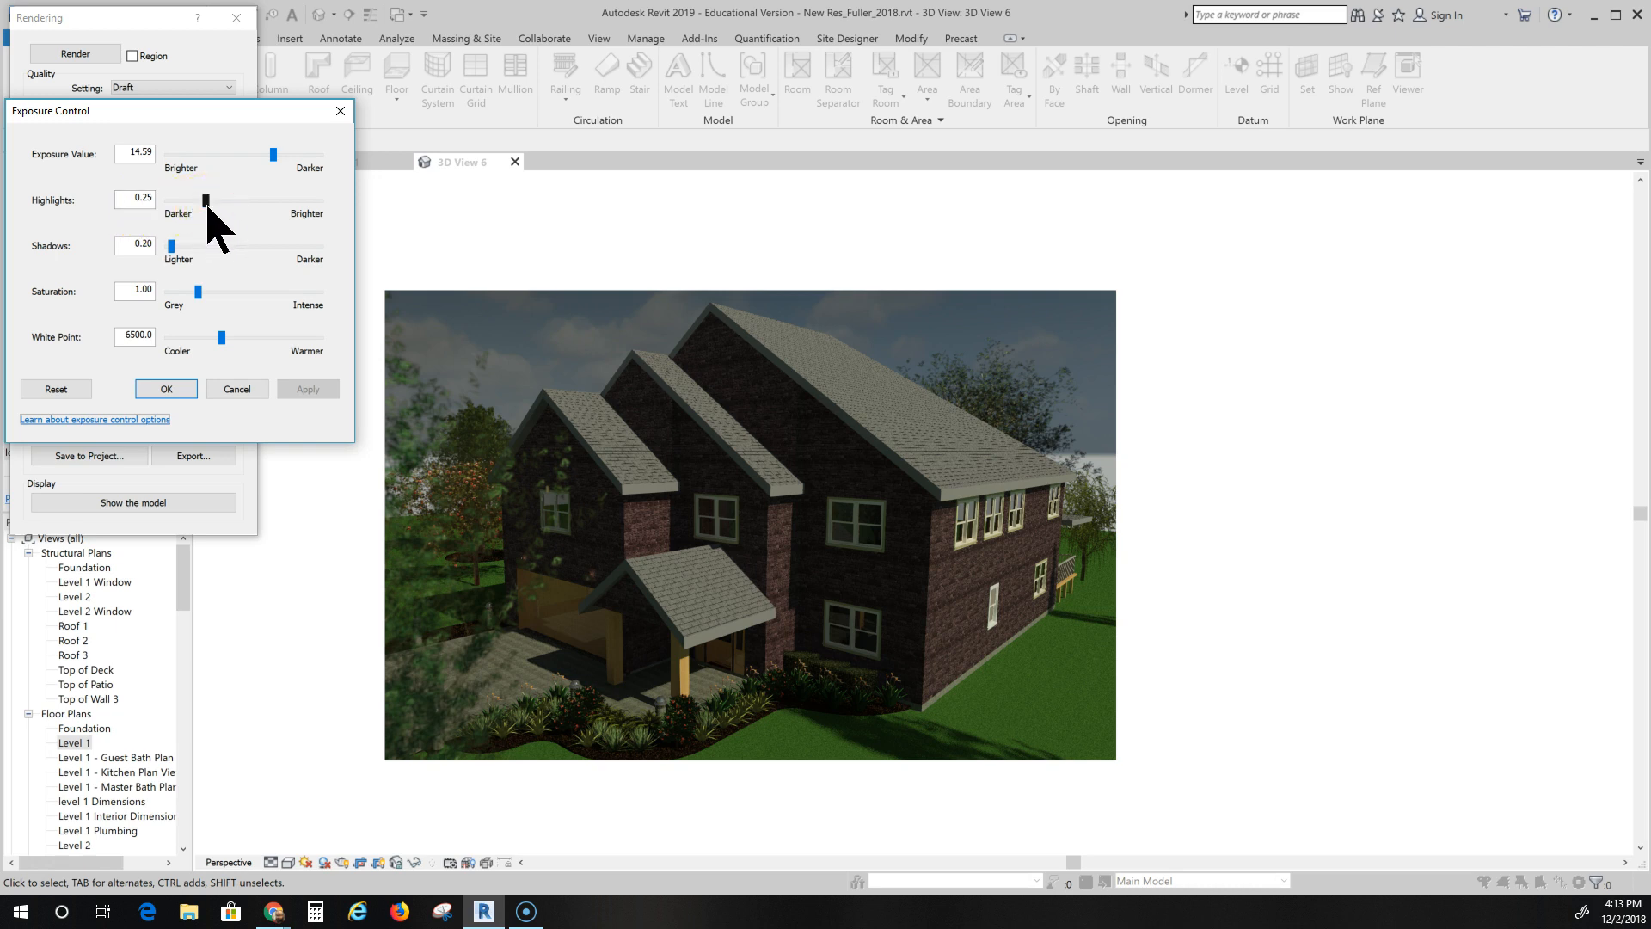
Brighten the rendering's highlights to 0.40 and further to 0.70, applying each change to the image.
{"action": "left_click_drag", "start_coordinate": [208, 204], "coordinate": [229, 205]}
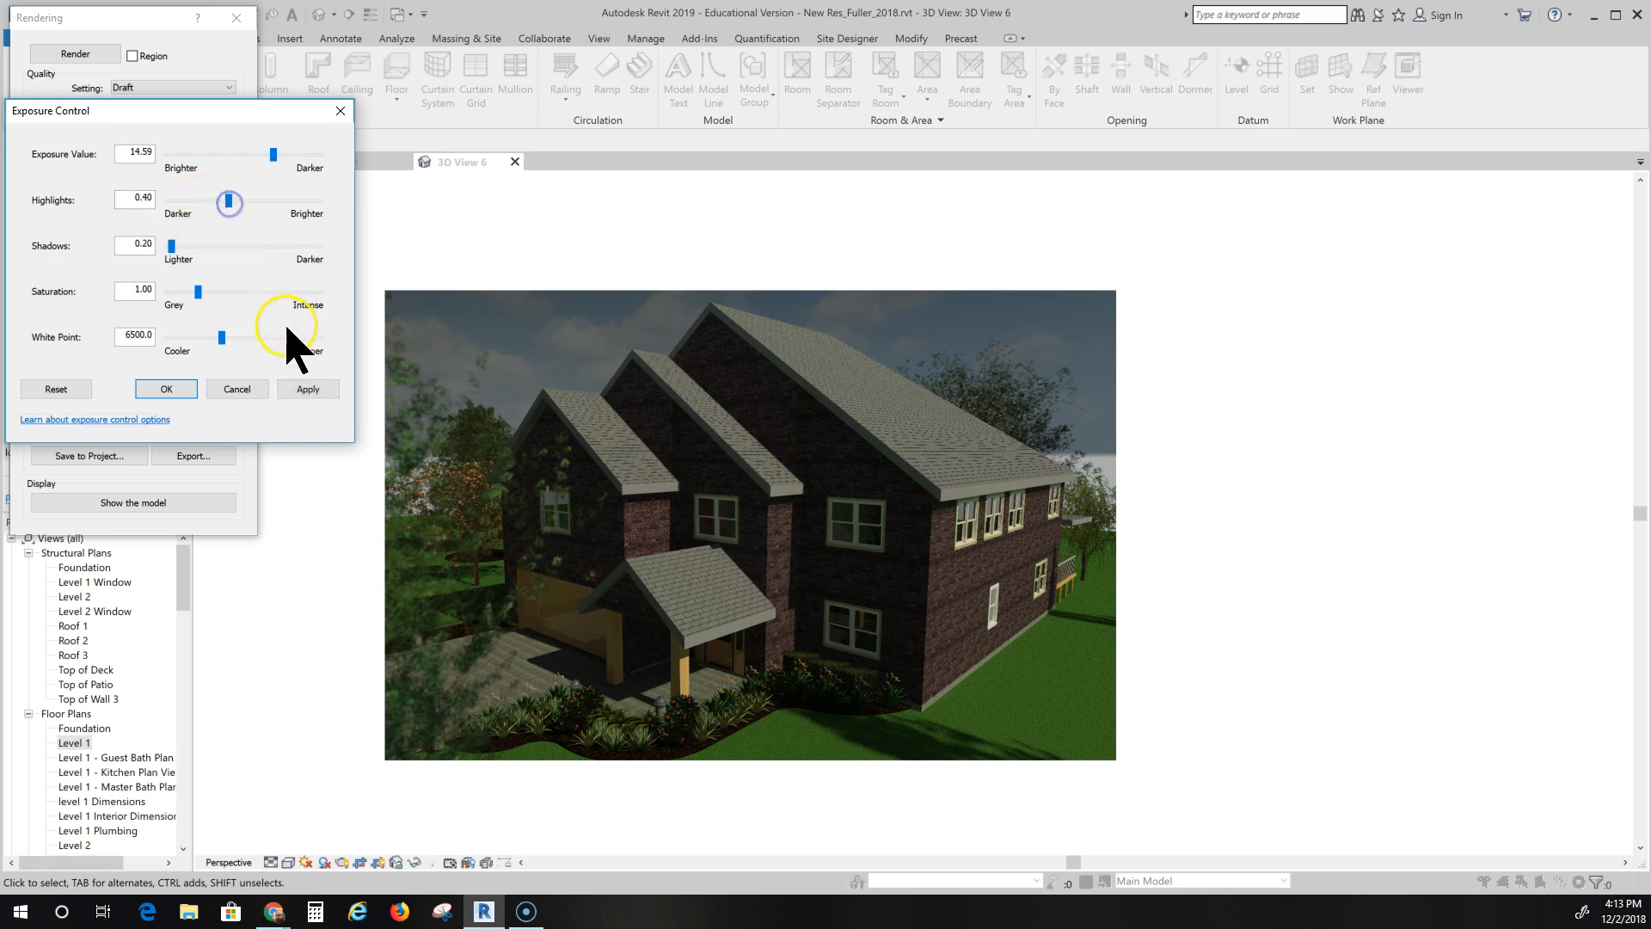
{"action": "left_click", "coordinate": [302, 388]}
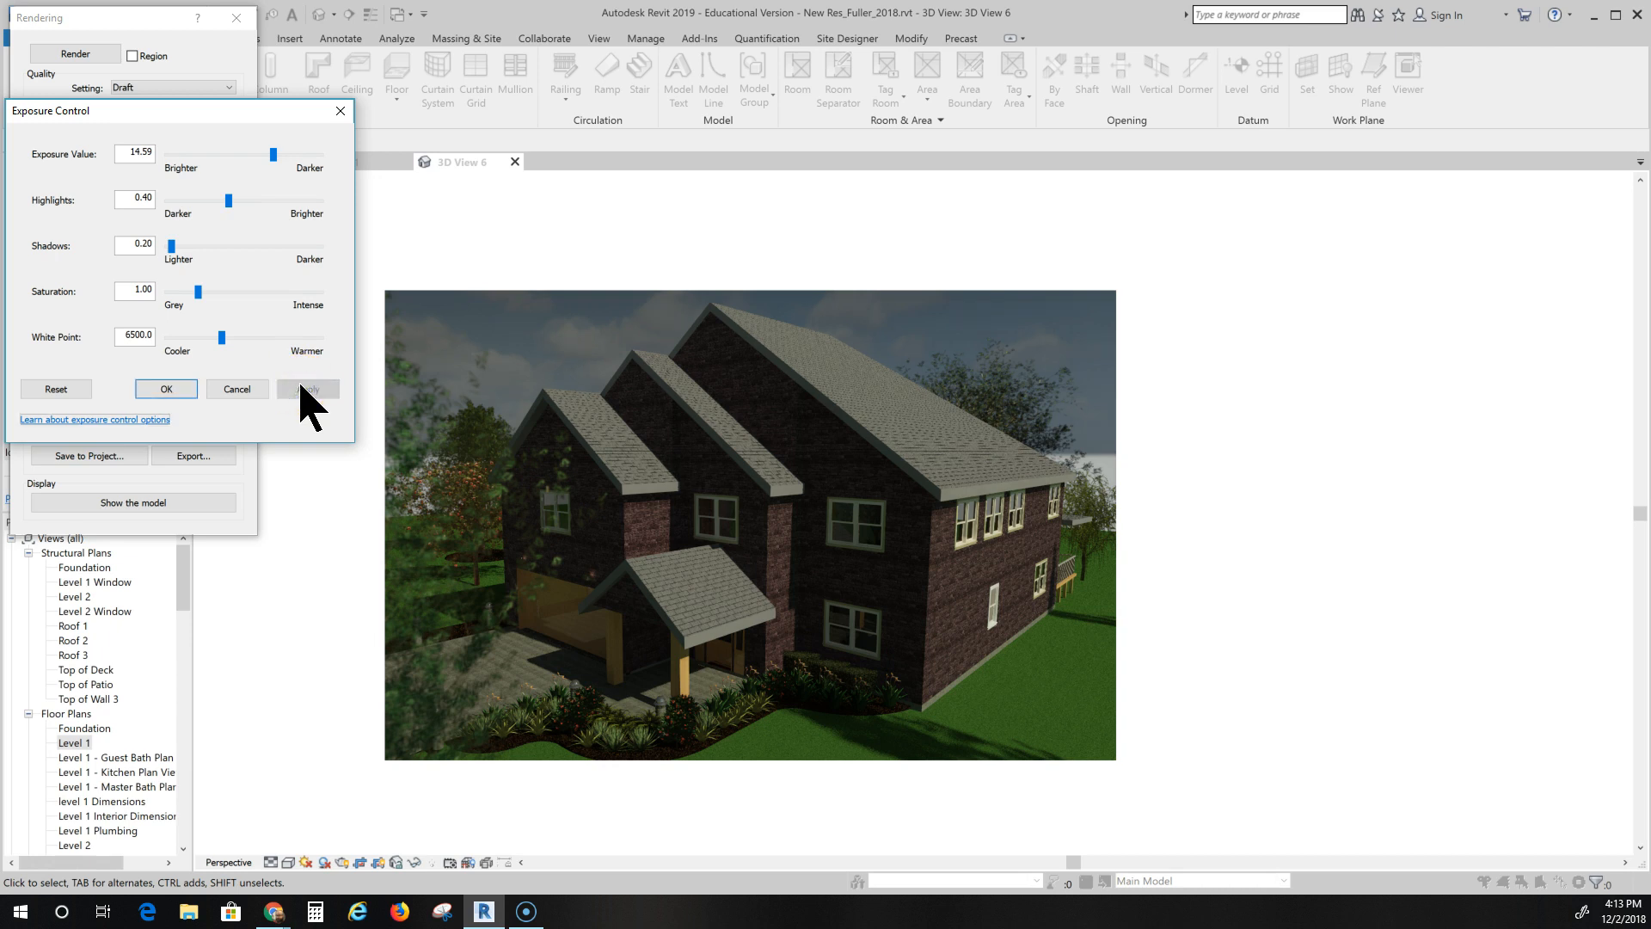
{"action": "left_click", "coordinate": [264, 274]}
{"action": "left_click_drag", "start_coordinate": [229, 201], "coordinate": [273, 200]}
{"action": "left_click", "coordinate": [312, 394]}
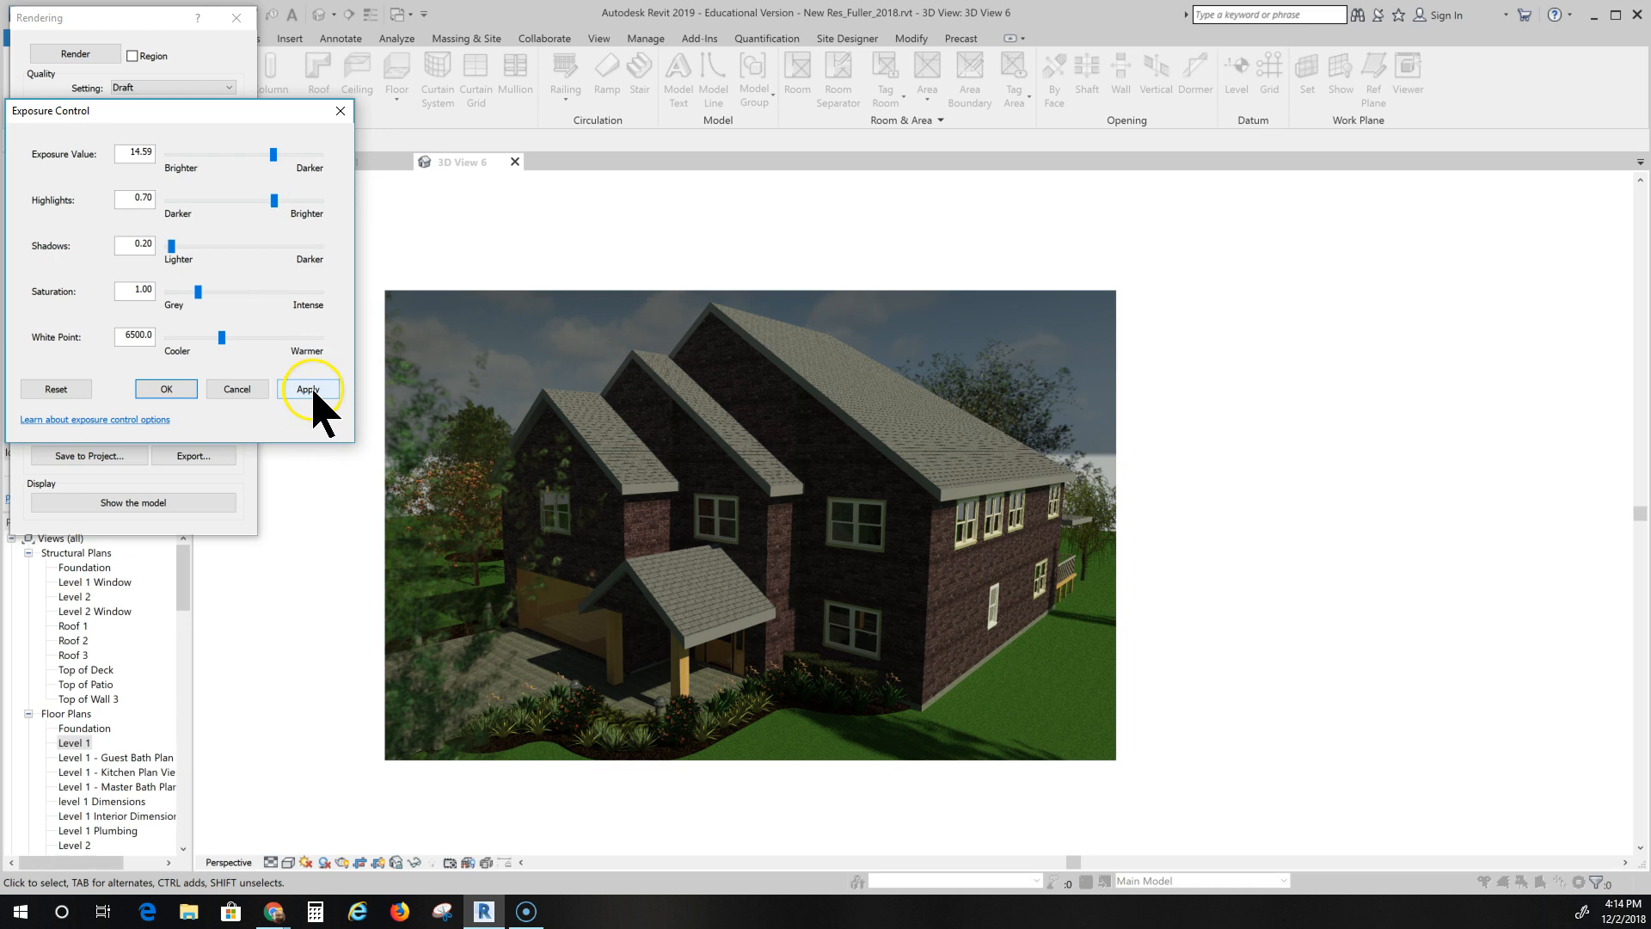
Raise the rendering's color saturation to 1.62, reduce it gradually to 1.23, and apply each adjustment.
{"action": "left_click", "coordinate": [190, 267]}
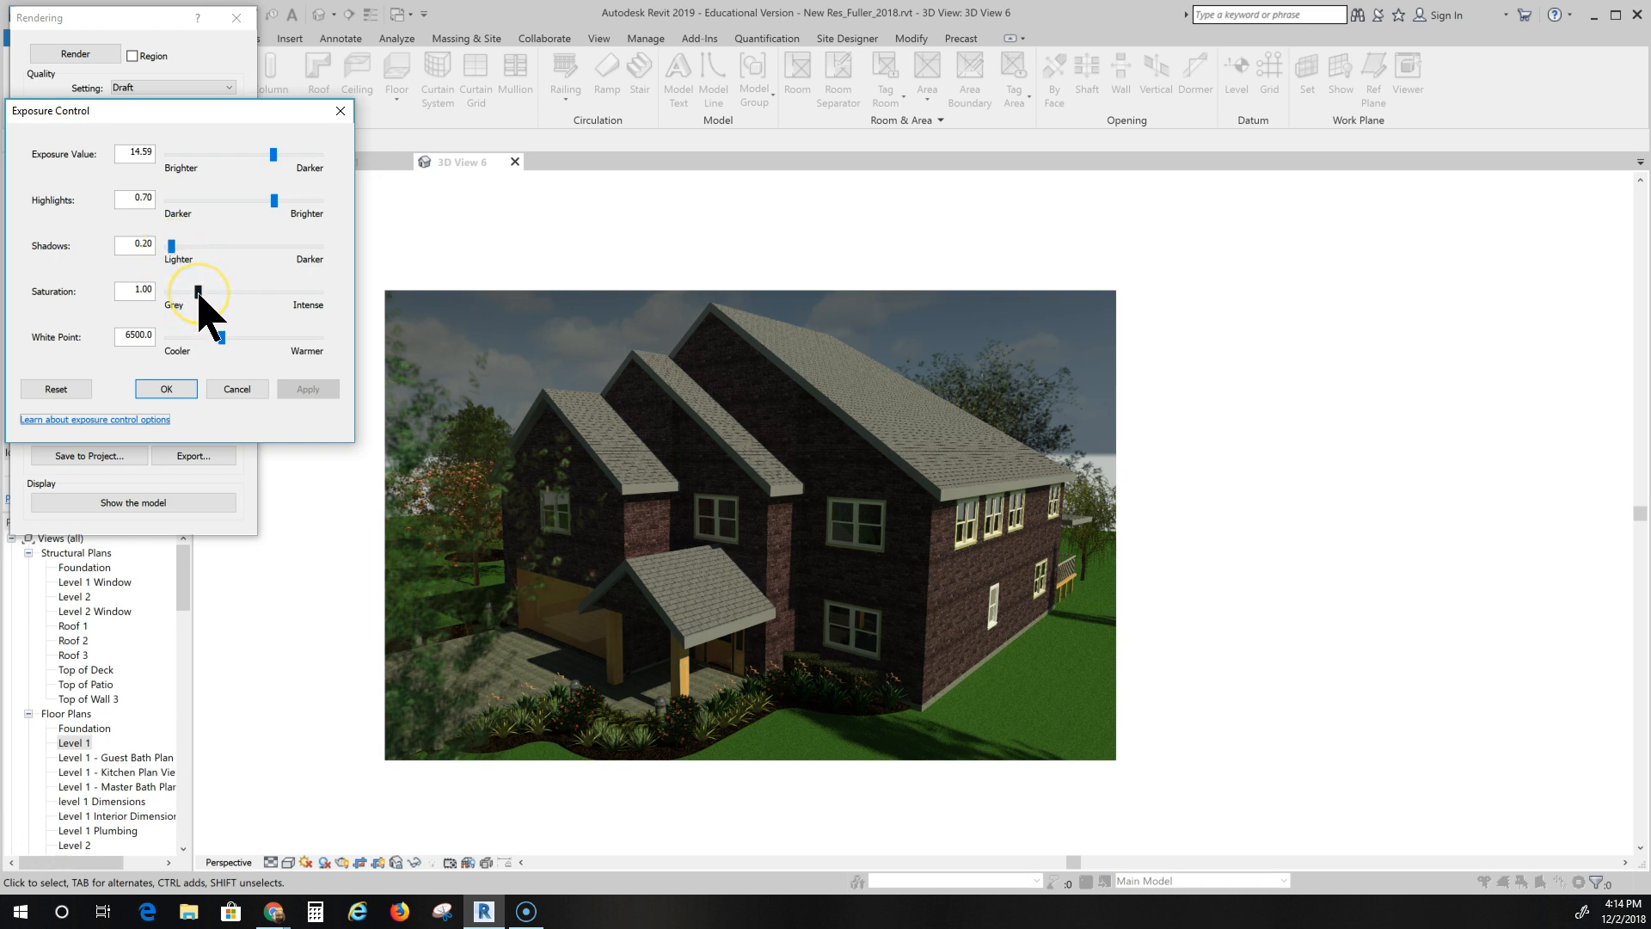
{"action": "left_click_drag", "start_coordinate": [199, 293], "coordinate": [216, 292]}
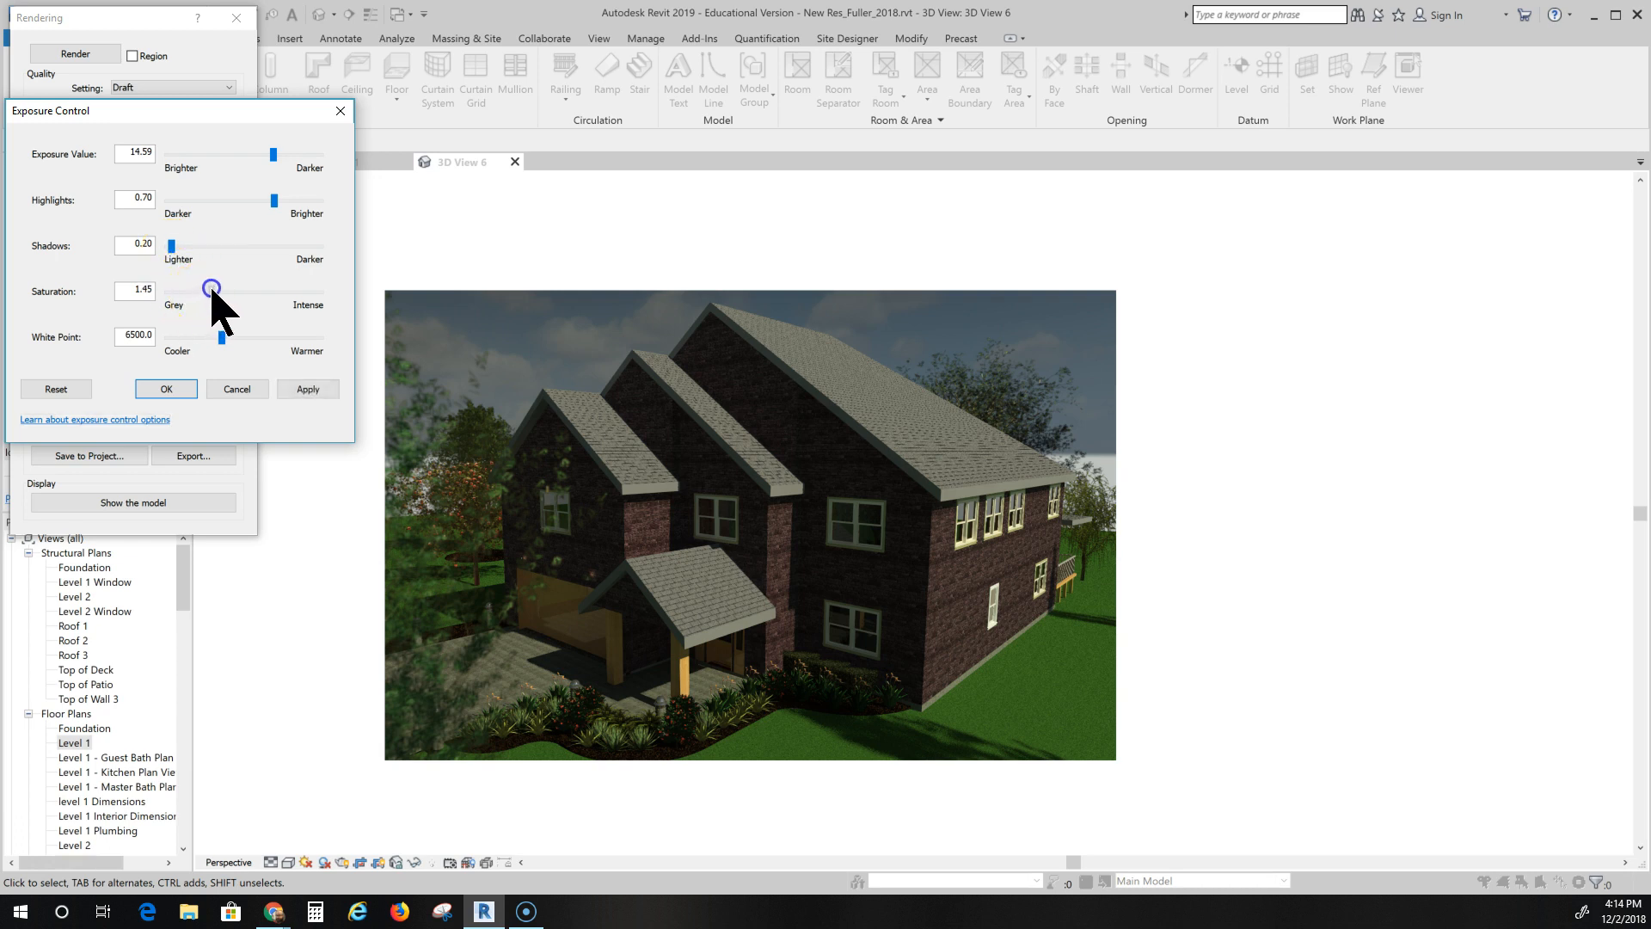
{"action": "left_click", "coordinate": [293, 388]}
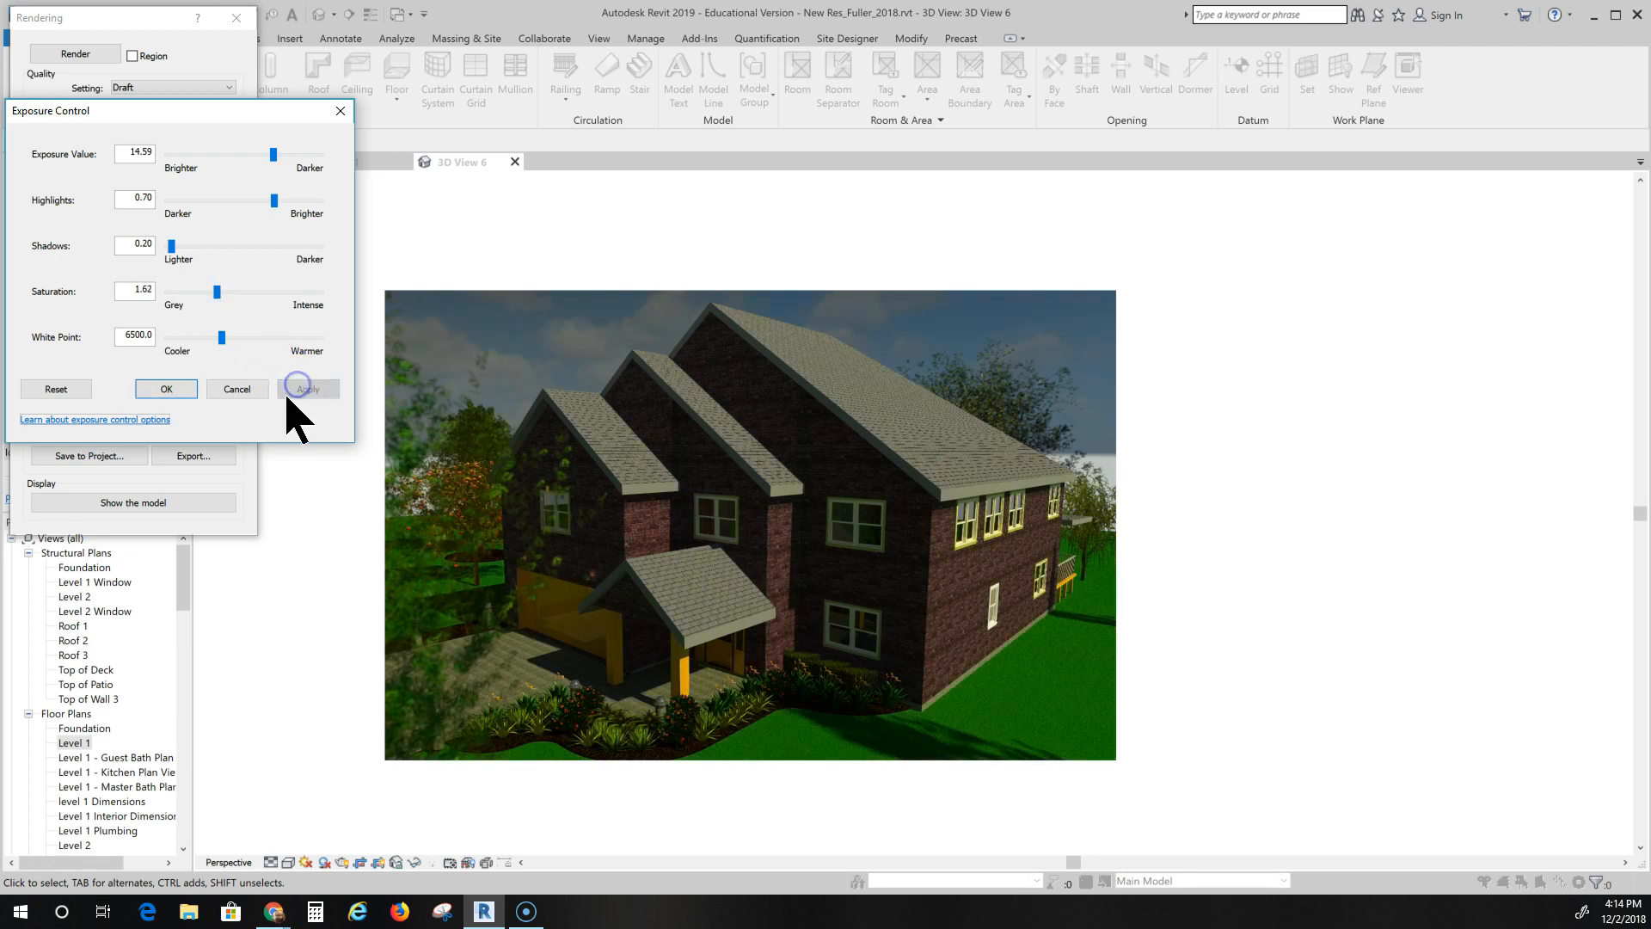
{"action": "left_click_drag", "start_coordinate": [217, 293], "coordinate": [211, 292]}
{"action": "left_click", "coordinate": [307, 390]}
{"action": "left_click_drag", "start_coordinate": [211, 292], "coordinate": [206, 292]}
{"action": "left_click", "coordinate": [307, 388]}
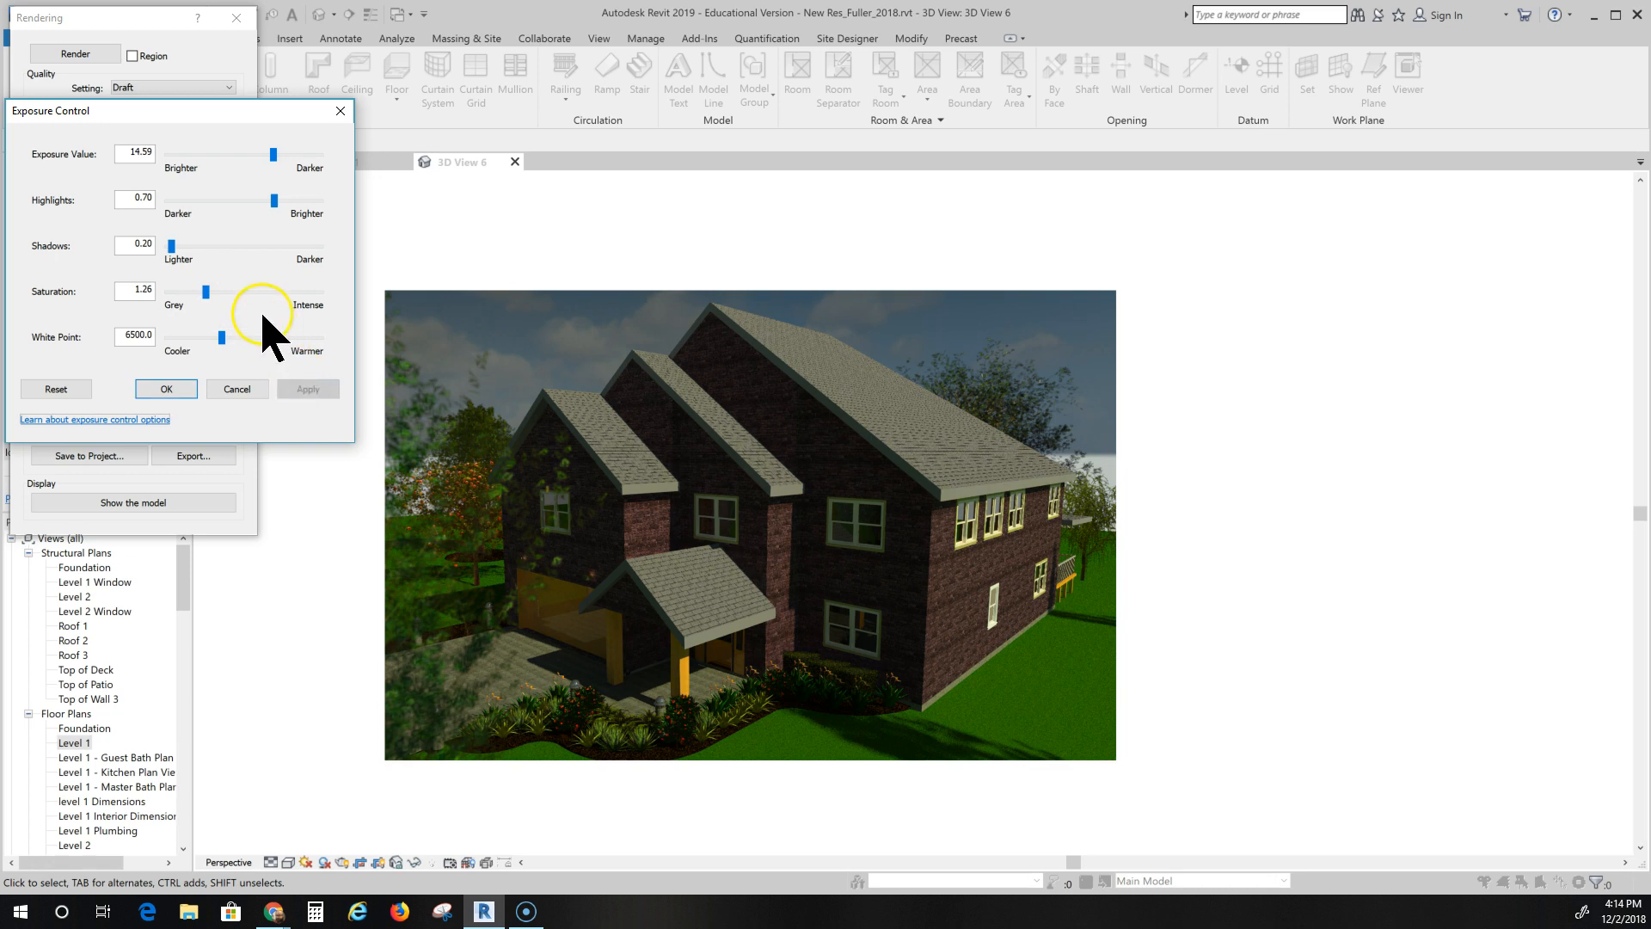
{"action": "left_click_drag", "start_coordinate": [206, 292], "coordinate": [204, 292]}
{"action": "left_click", "coordinate": [308, 388]}
Try a warmer white point, set it to the cooler value 5752.5, and apply the exposure settings.
{"action": "left_click_drag", "start_coordinate": [222, 337], "coordinate": [236, 338]}
{"action": "left_click", "coordinate": [297, 392]}
{"action": "left_click_drag", "start_coordinate": [237, 336], "coordinate": [213, 336]}
{"action": "left_click", "coordinate": [311, 389]}
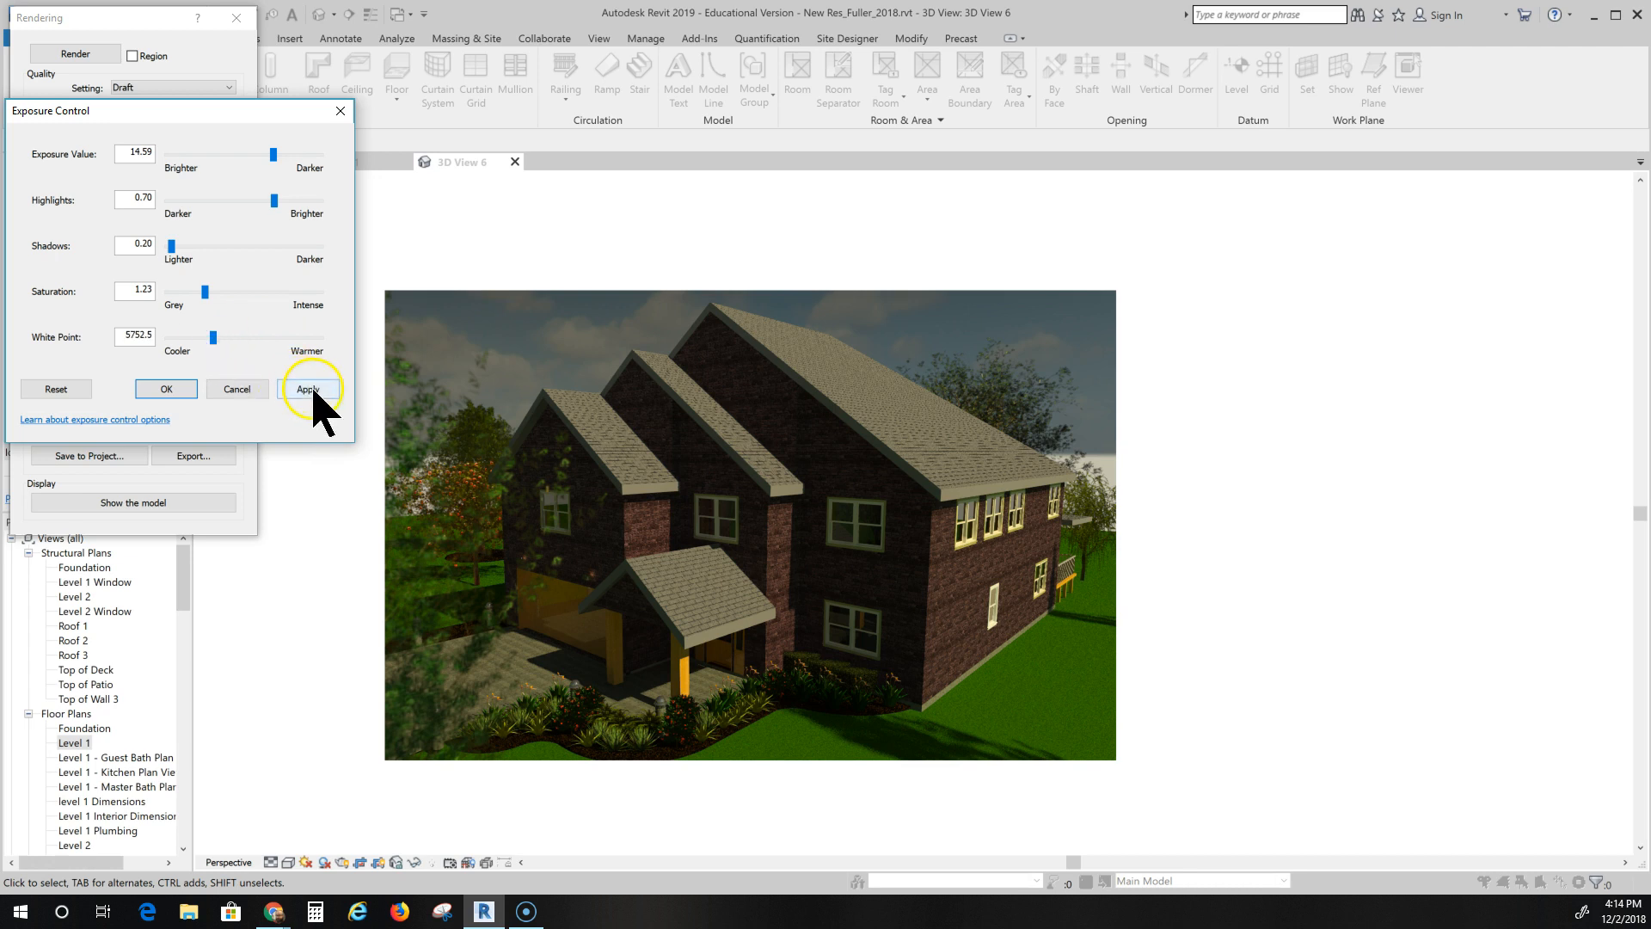
{"action": "left_click", "coordinate": [311, 390]}
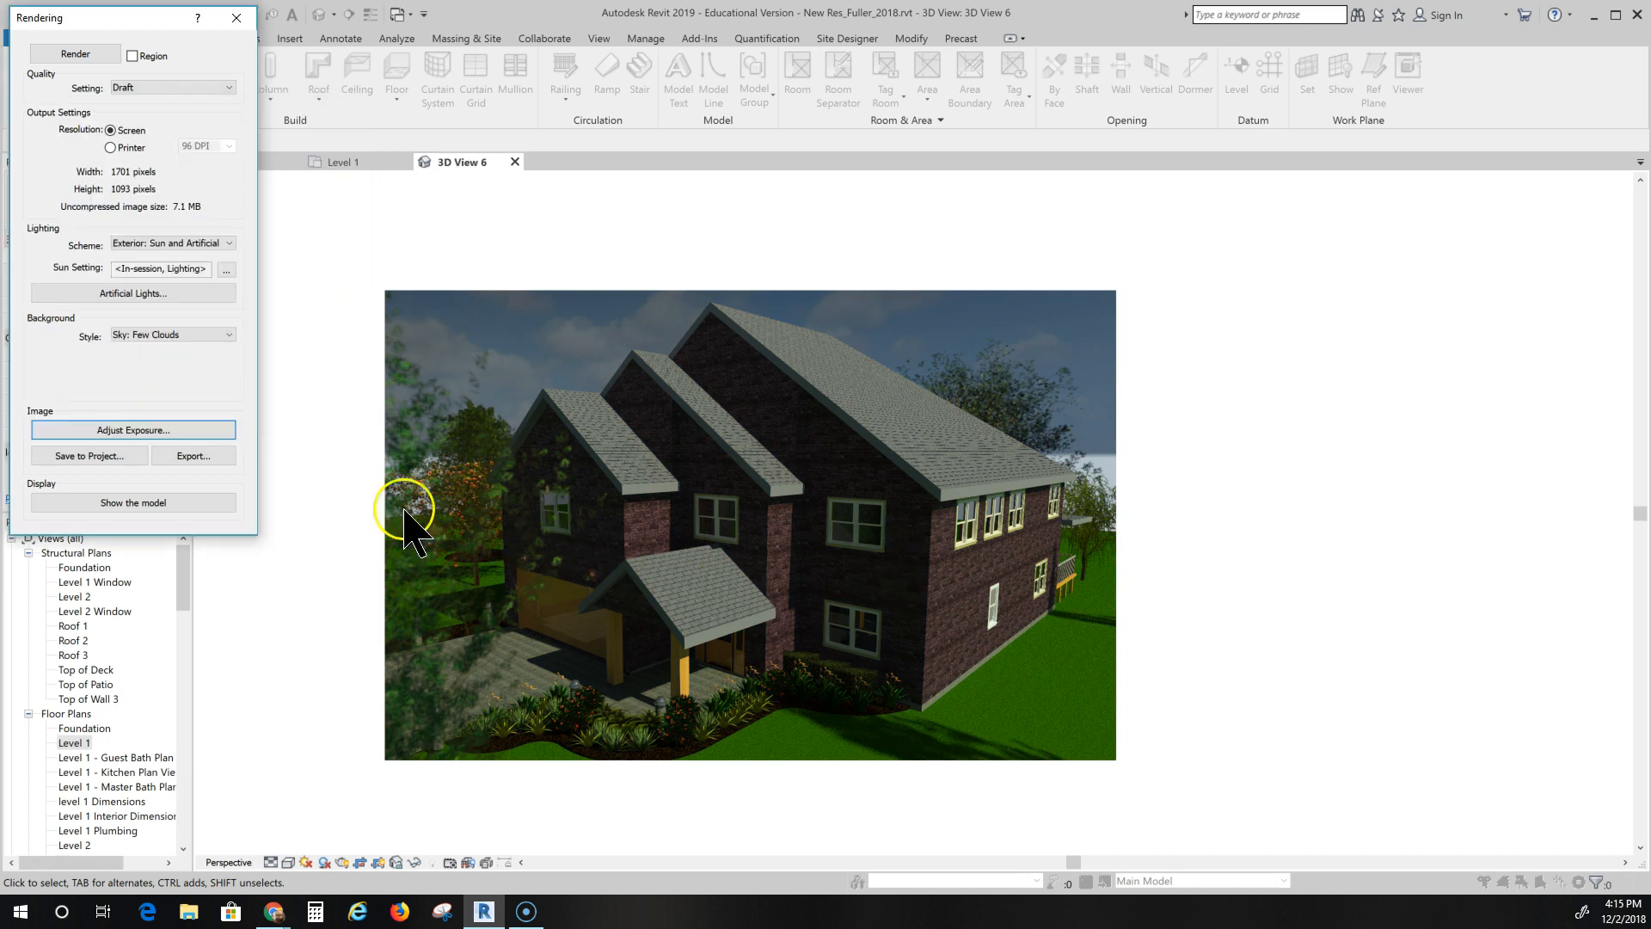
Save the rendered image to the project under the name "Southeast and 20 ft".
{"action": "left_click", "coordinate": [97, 459]}
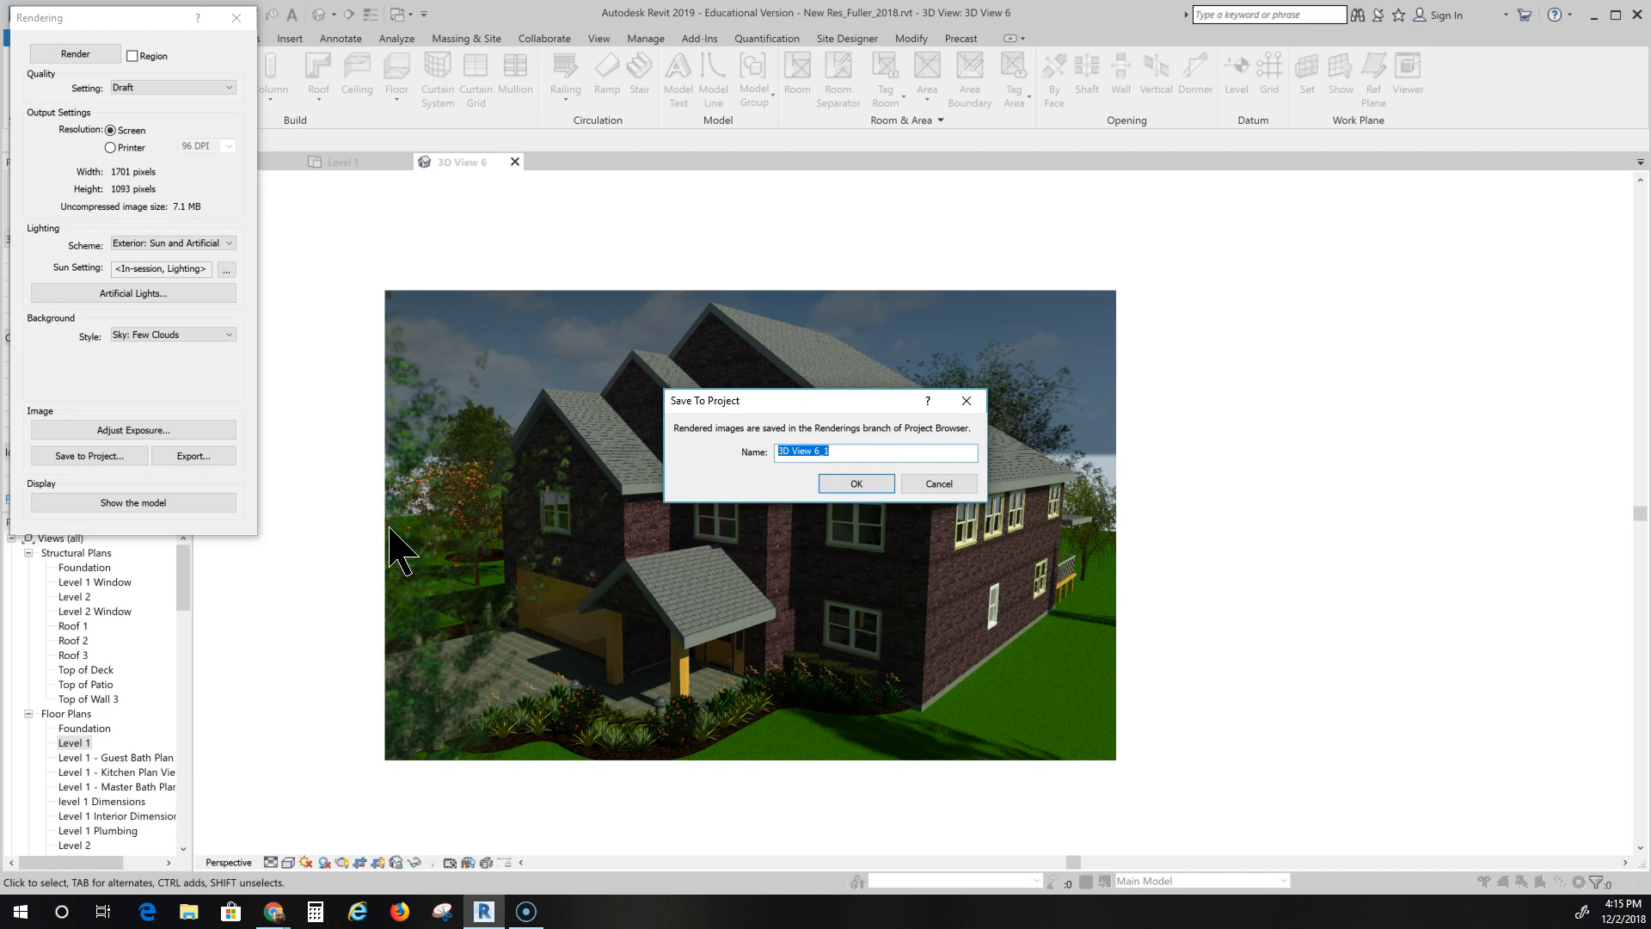
{"action": "type", "text": "Southeast and 20 ft"}
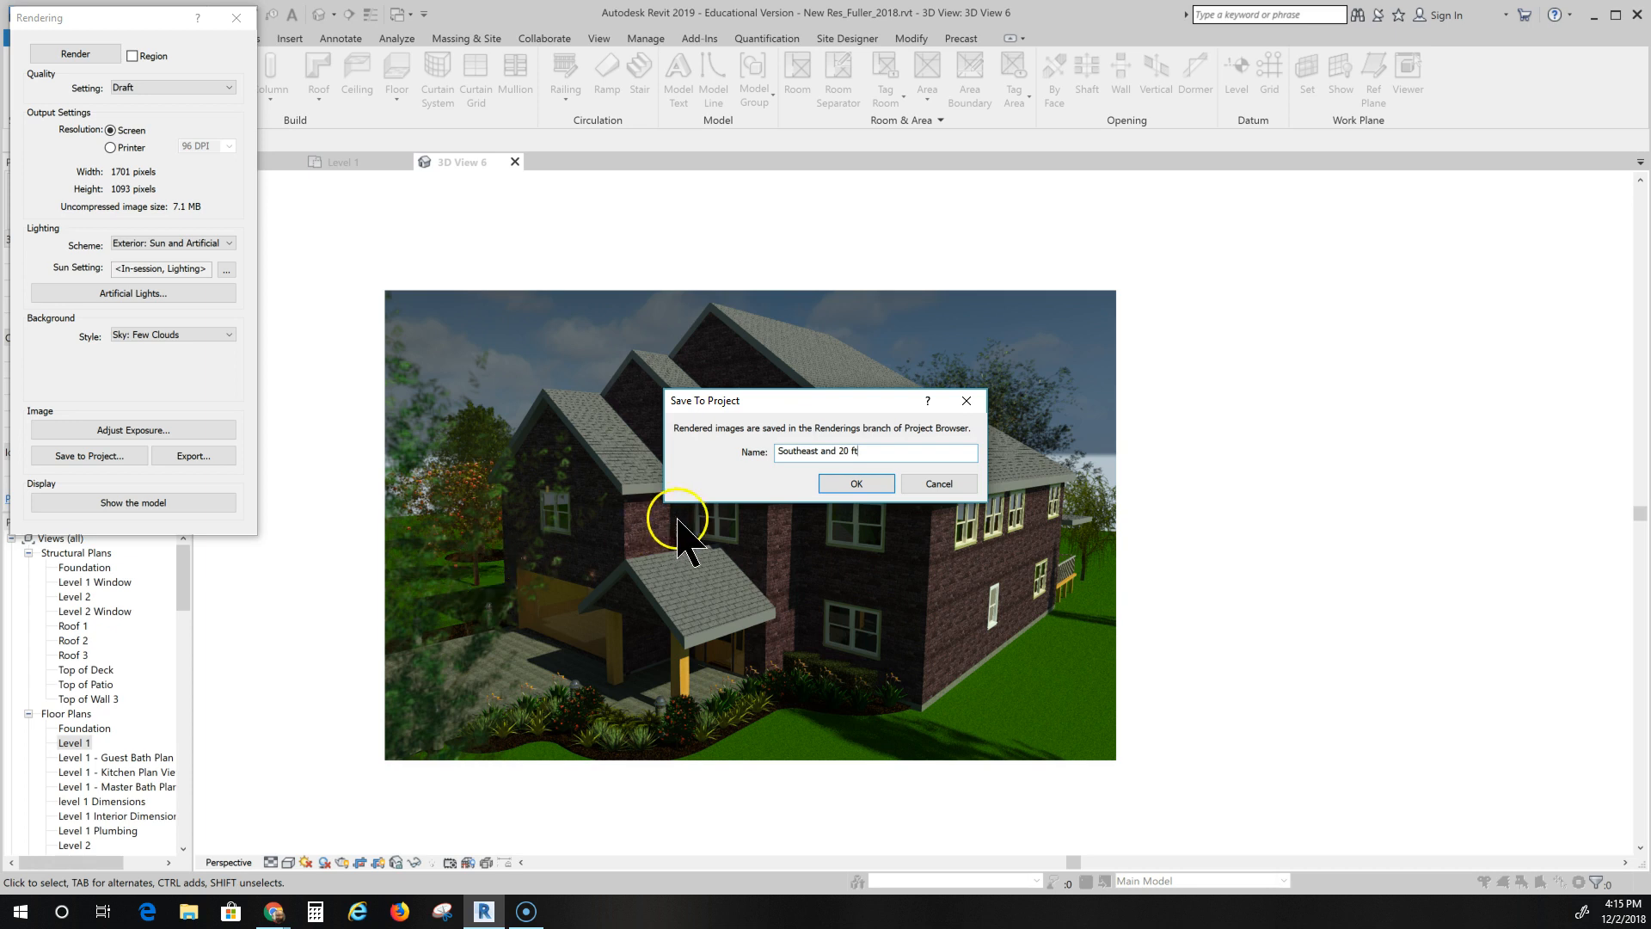
{"action": "left_click", "coordinate": [827, 478]}
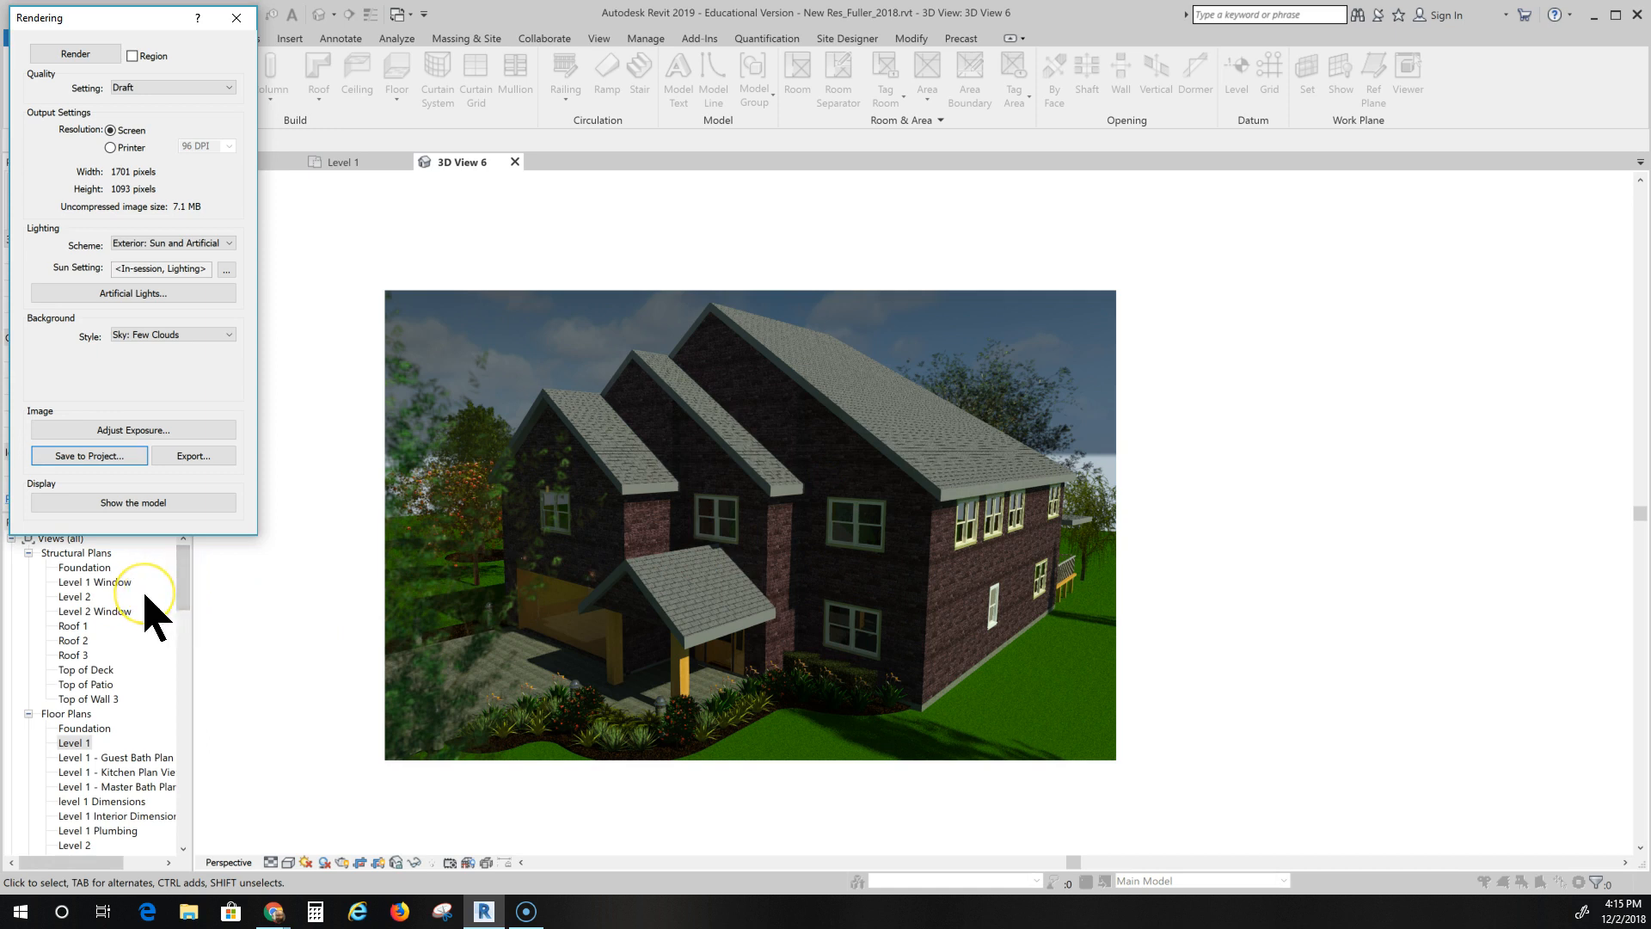
Locate the saved image among the project's renderings and close the rendering settings.
{"action": "scroll", "coordinate": [145, 595], "scroll_direction": "down", "scroll_amount": 6}
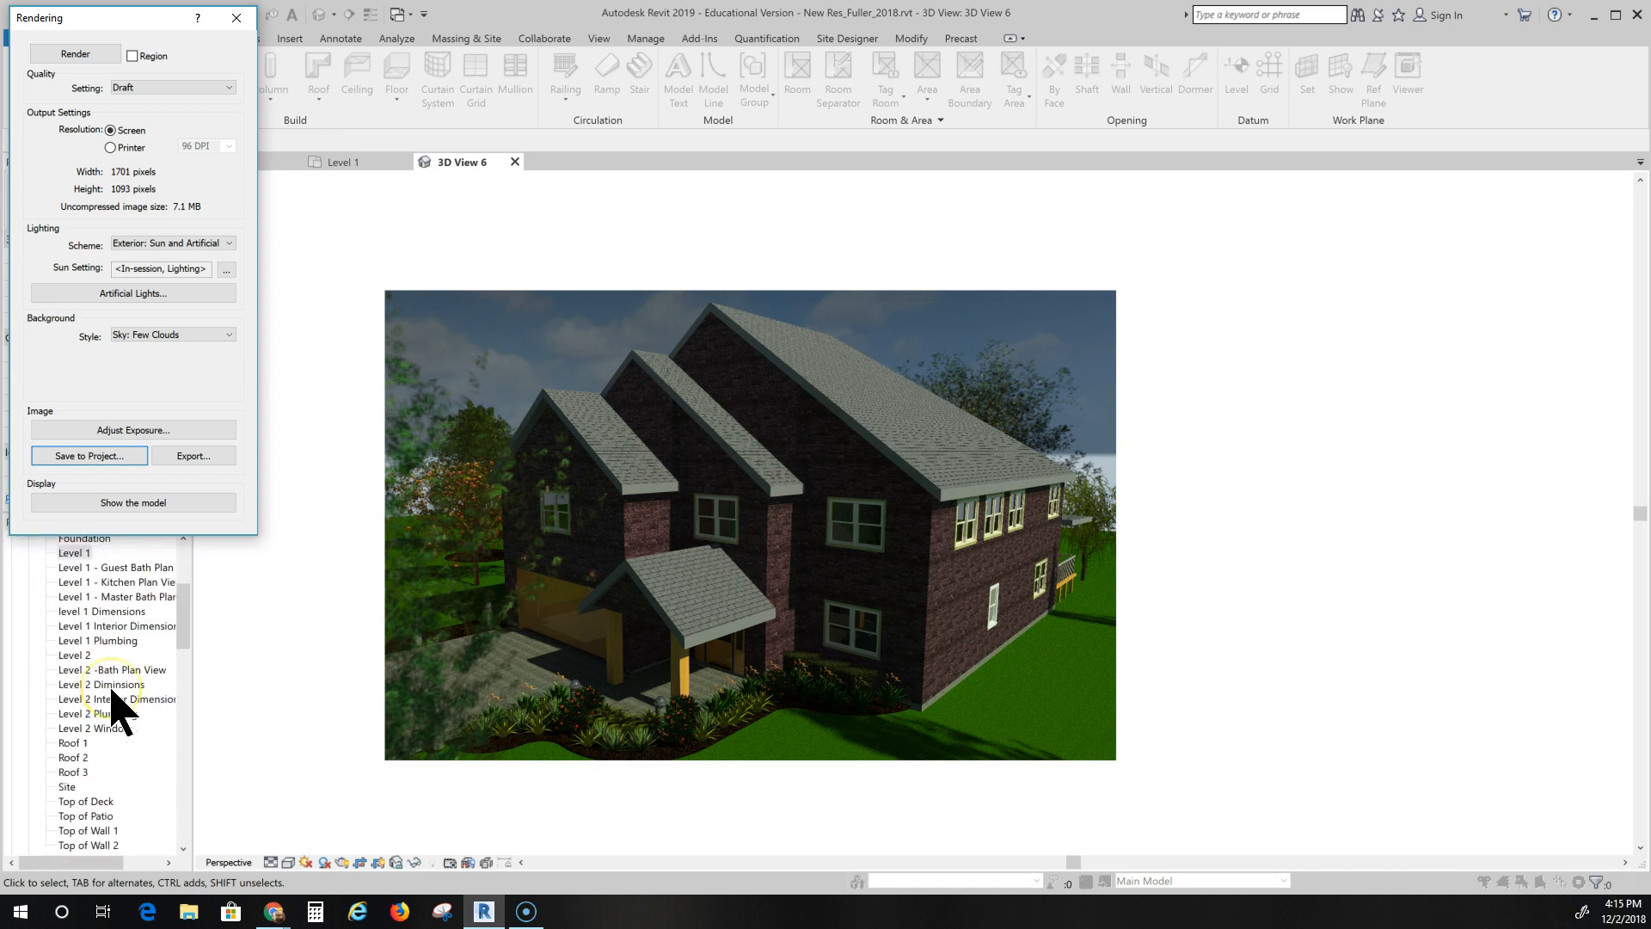
{"action": "scroll", "coordinate": [121, 708], "scroll_direction": "down", "scroll_amount": 4}
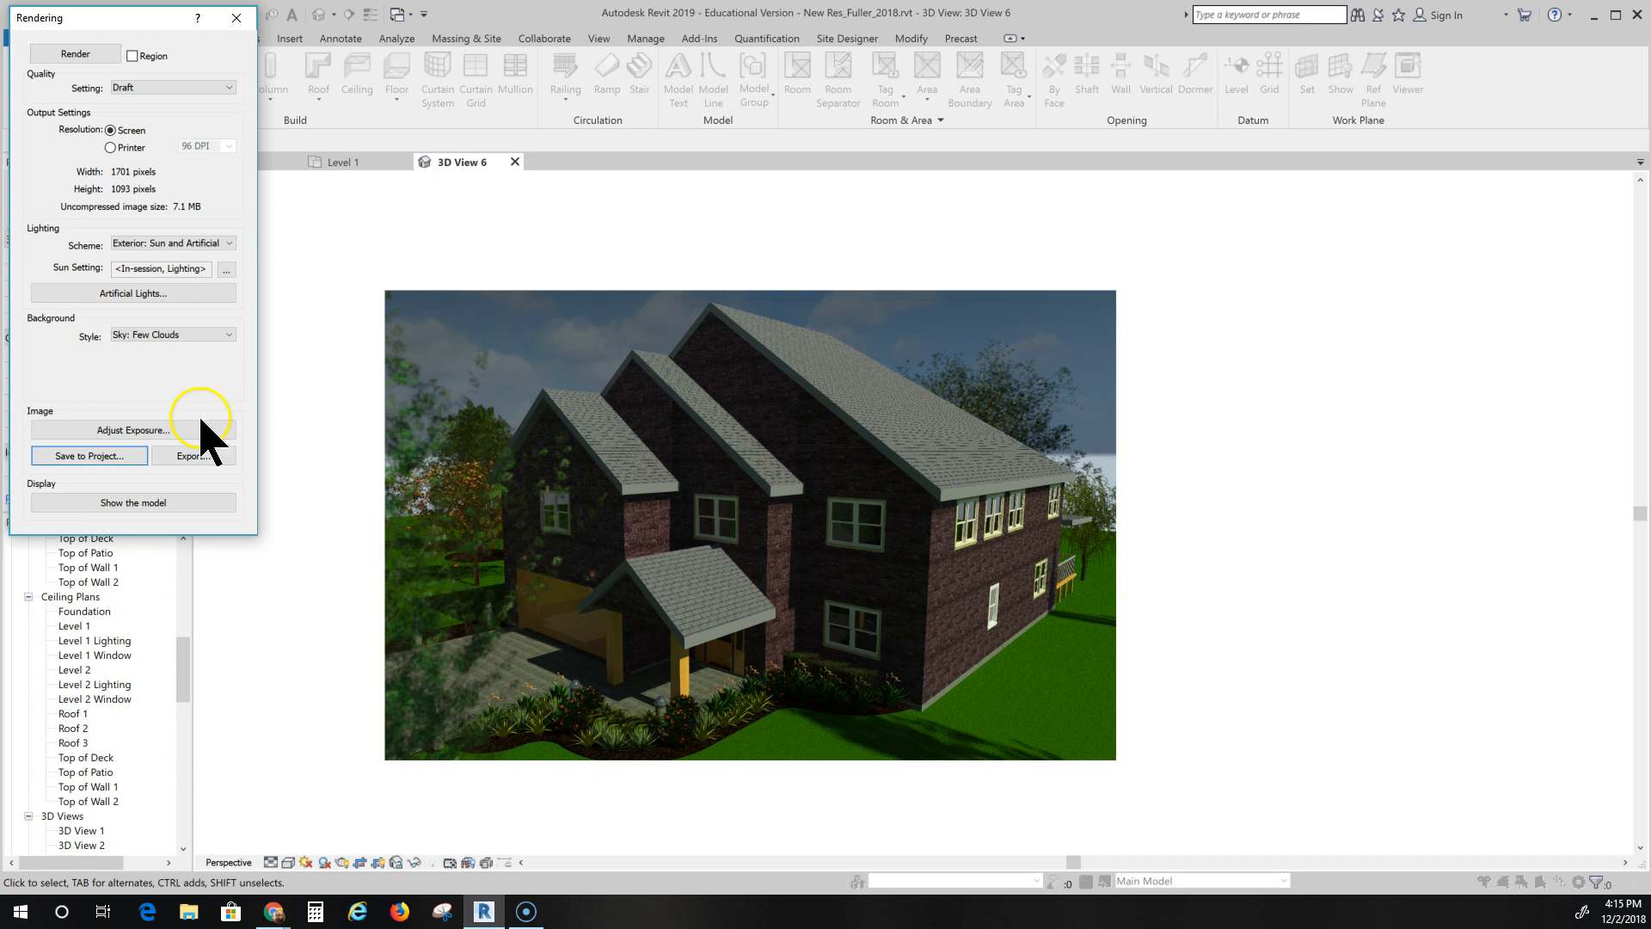
{"action": "scroll", "coordinate": [122, 711], "scroll_direction": "down", "scroll_amount": 7}
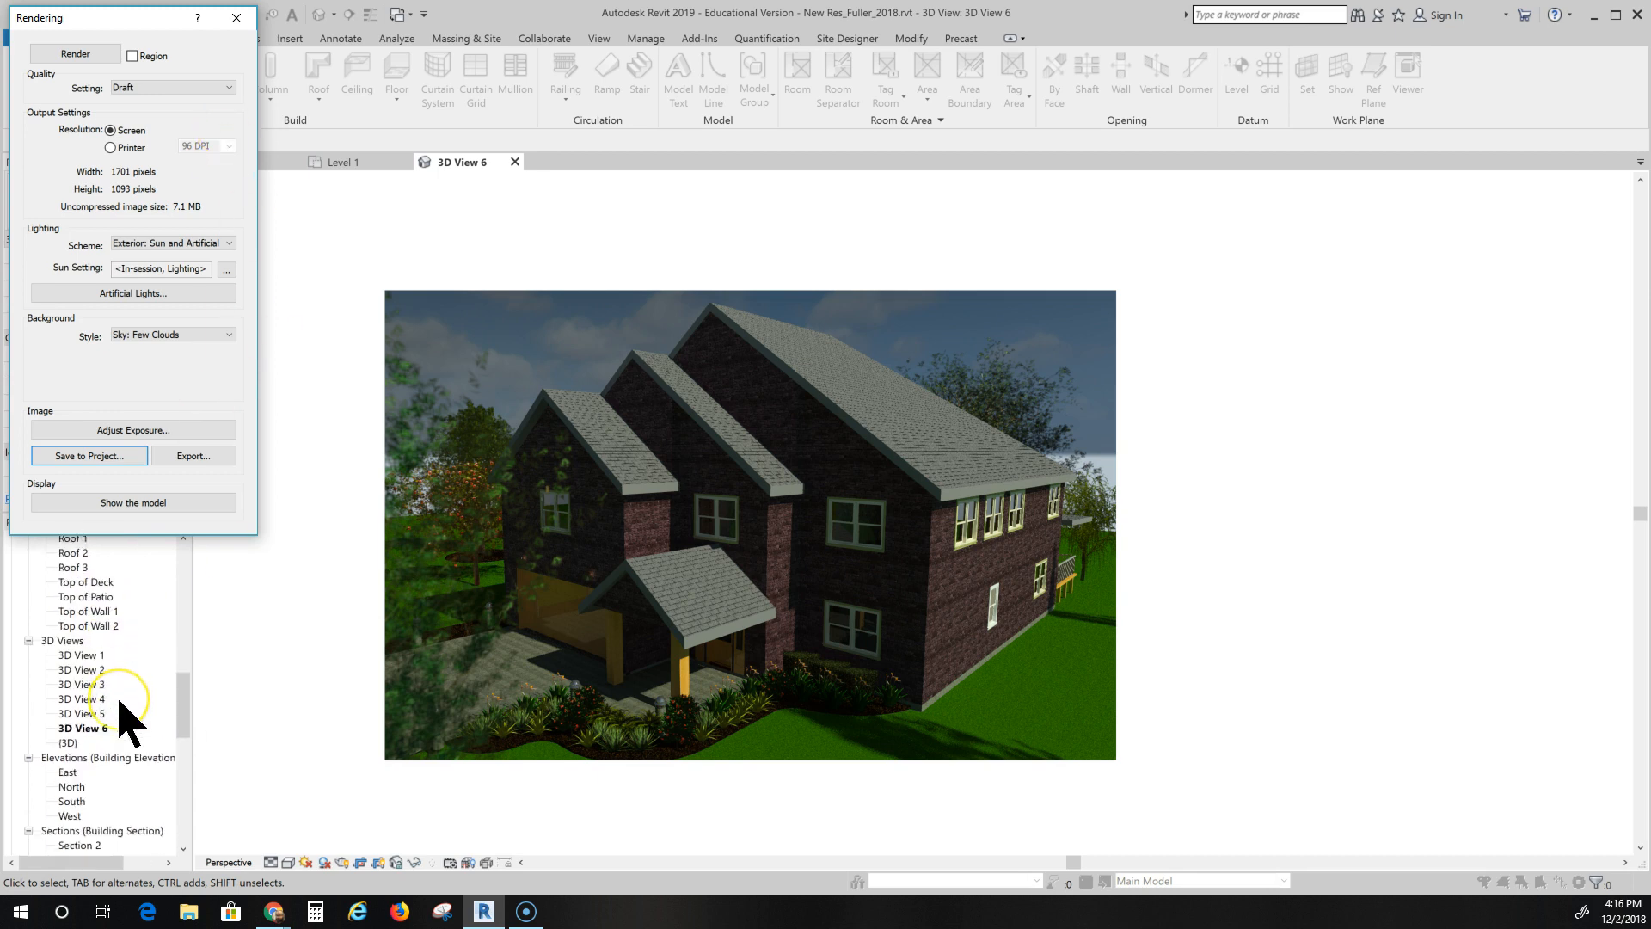
{"action": "scroll", "coordinate": [121, 720], "scroll_direction": "down", "scroll_amount": 5}
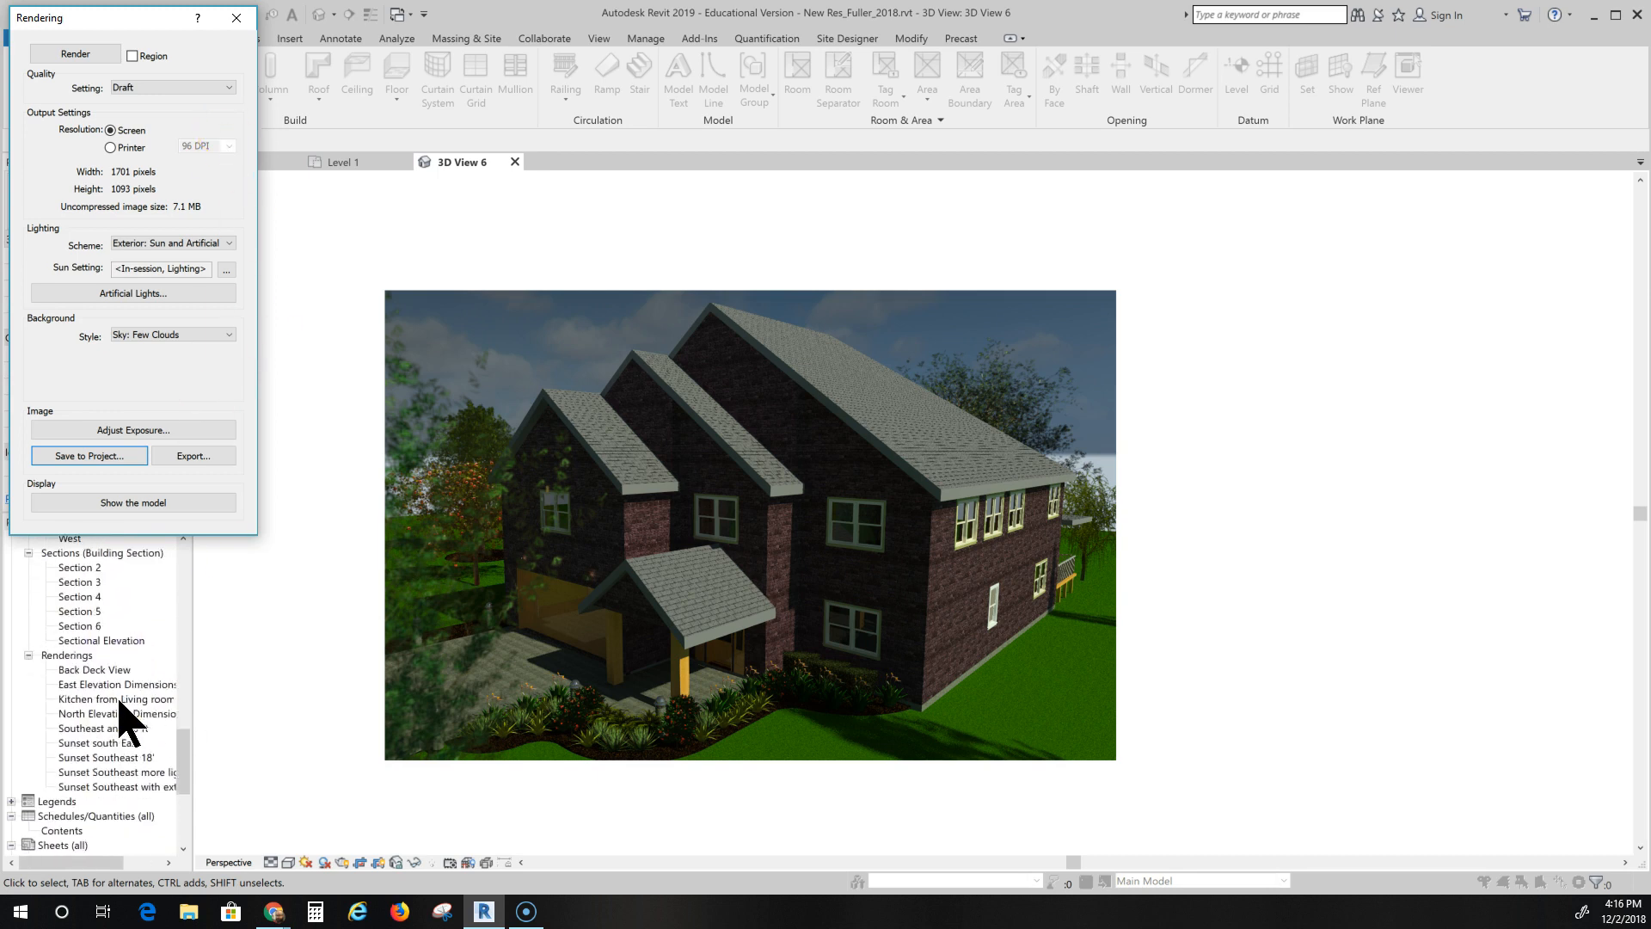
{"action": "left_click", "coordinate": [92, 655]}
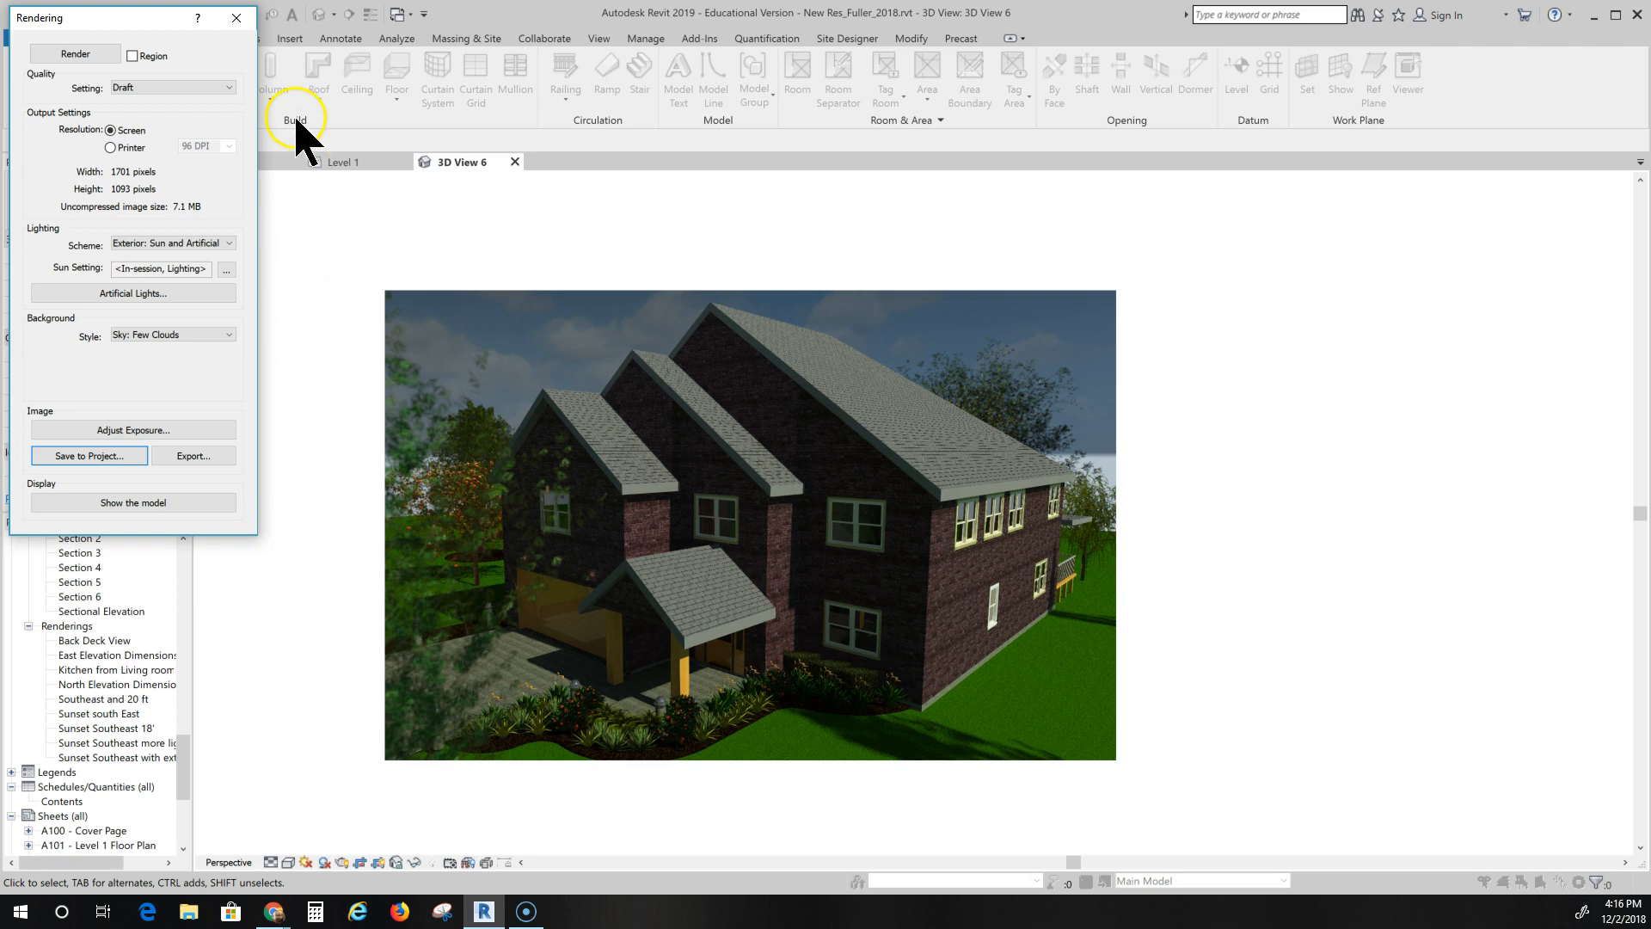
{"action": "left_click", "coordinate": [236, 19]}
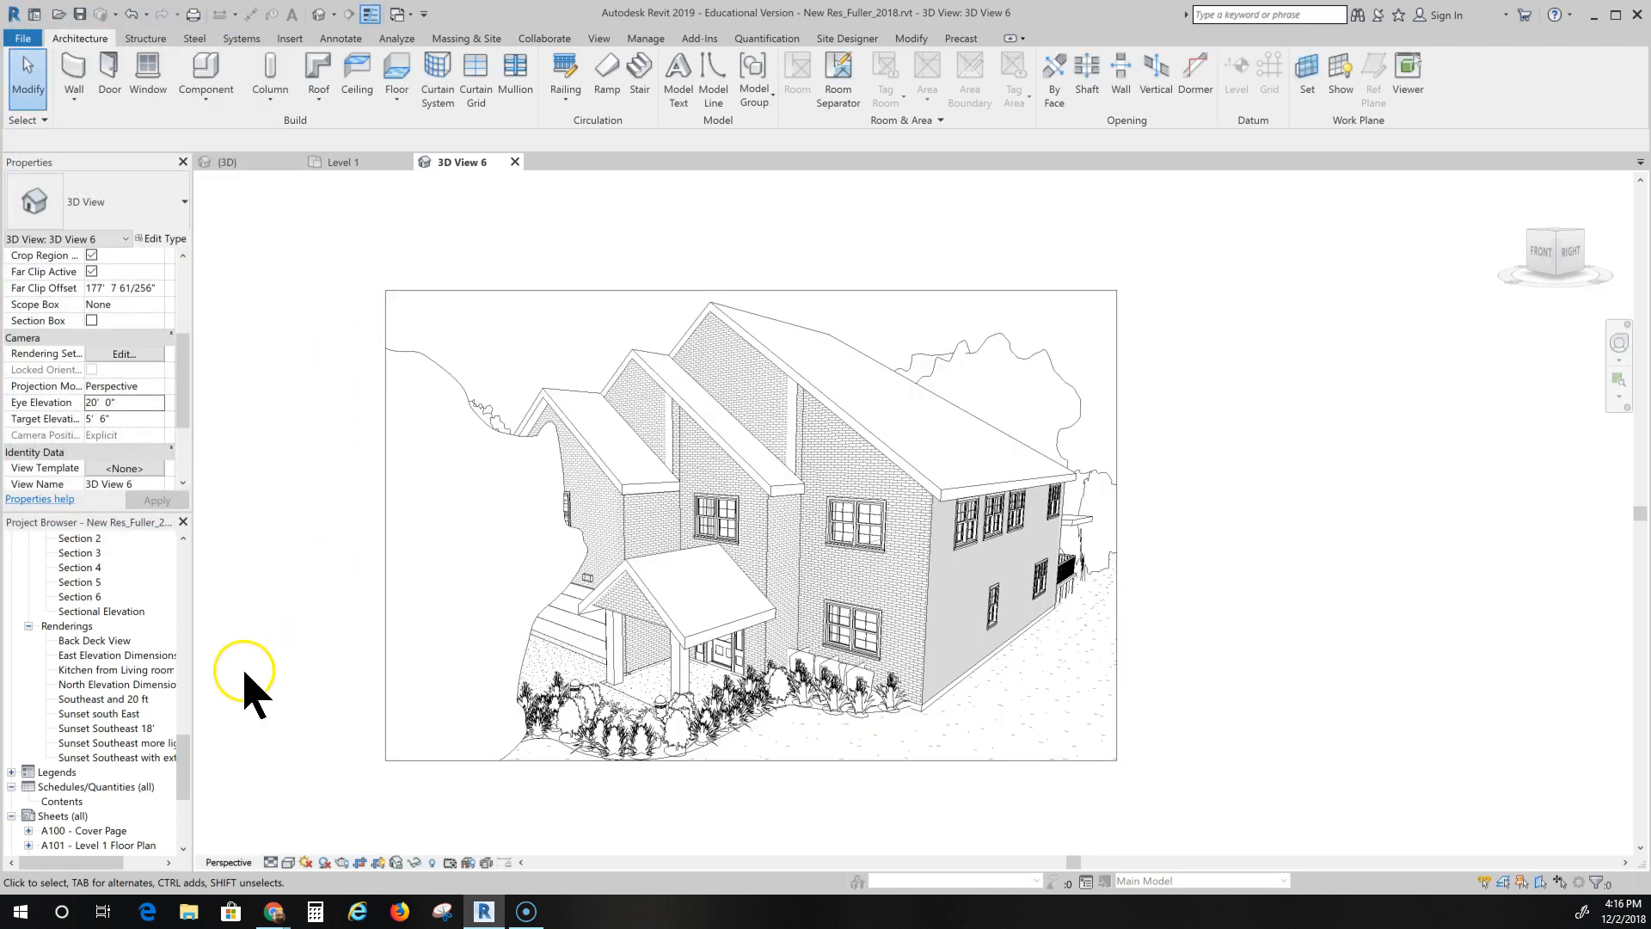